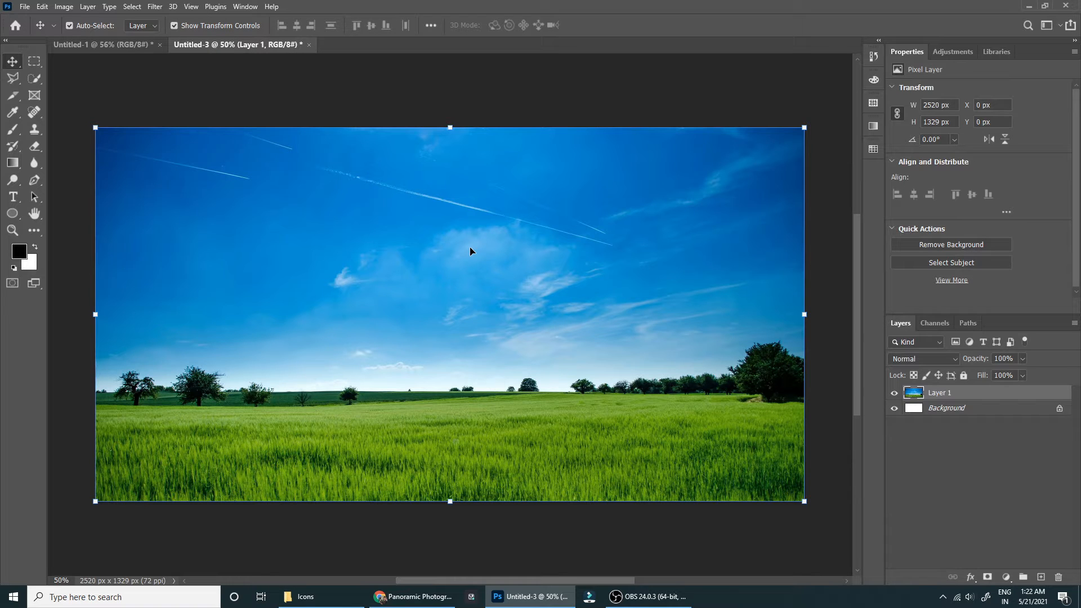
Switch to the browser, close the green field photo on Pexels, browse the landscape results, and return to Photoshop.
{"action": "left_click", "coordinate": [450, 595]}
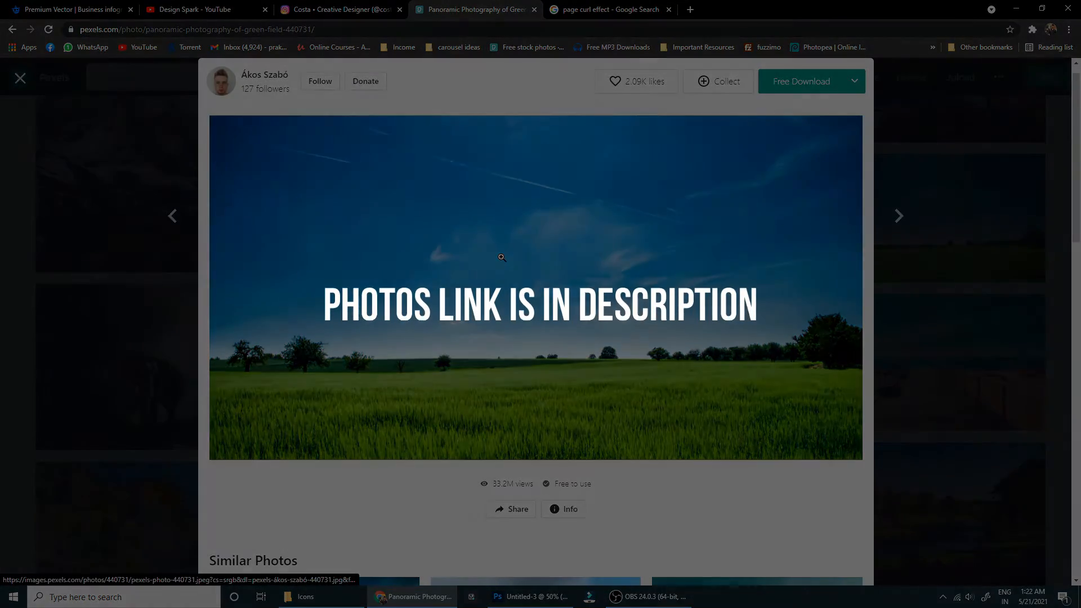
{"action": "key", "text": "Escape"}
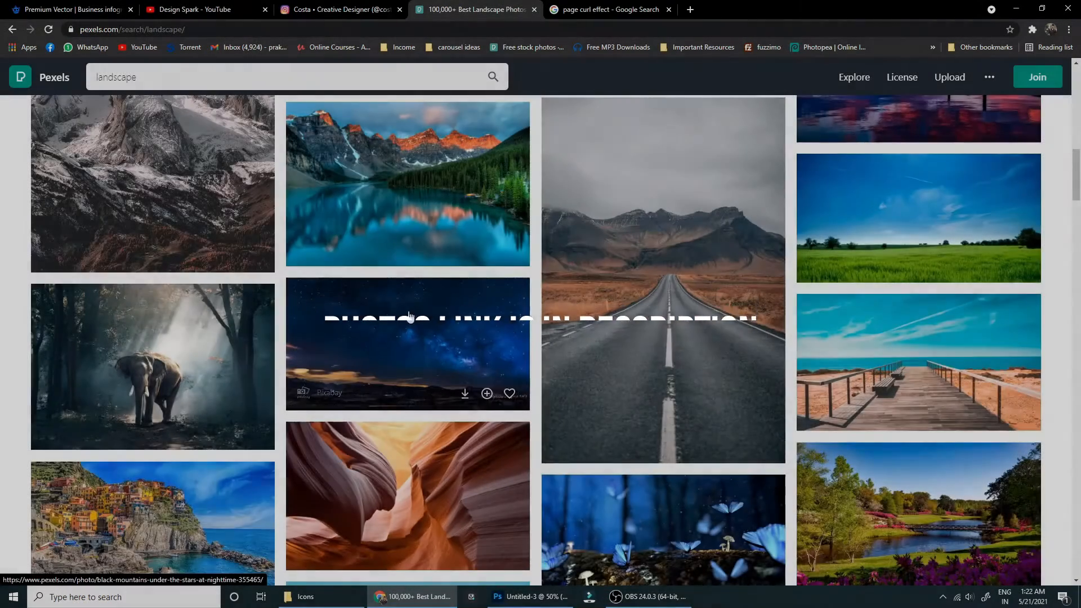
{"action": "scroll", "coordinate": [428, 365], "scroll_direction": "up", "scroll_amount": 5}
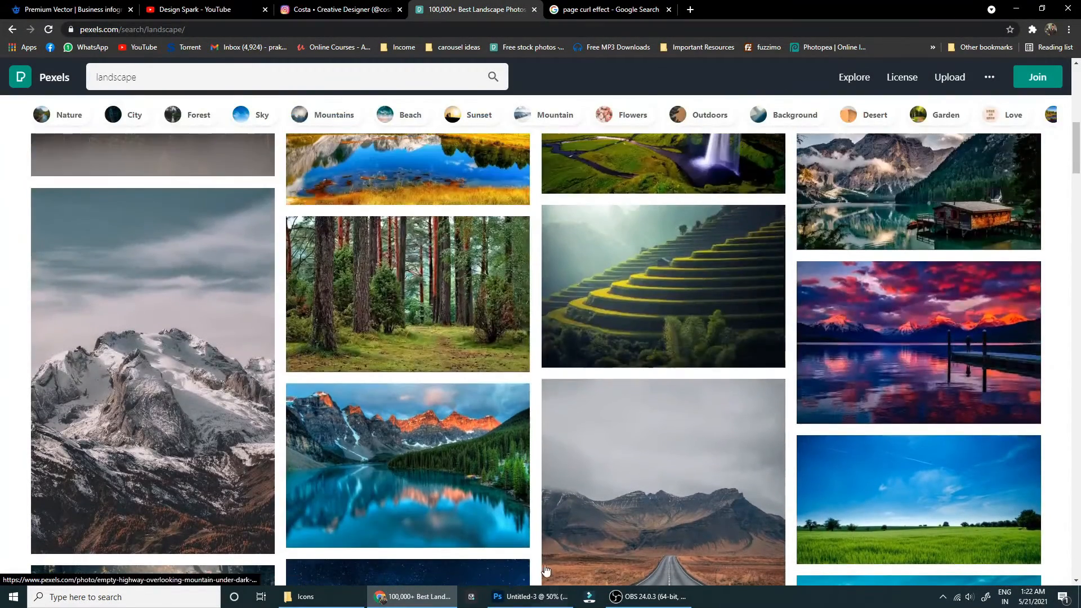
{"action": "left_click", "coordinate": [529, 596]}
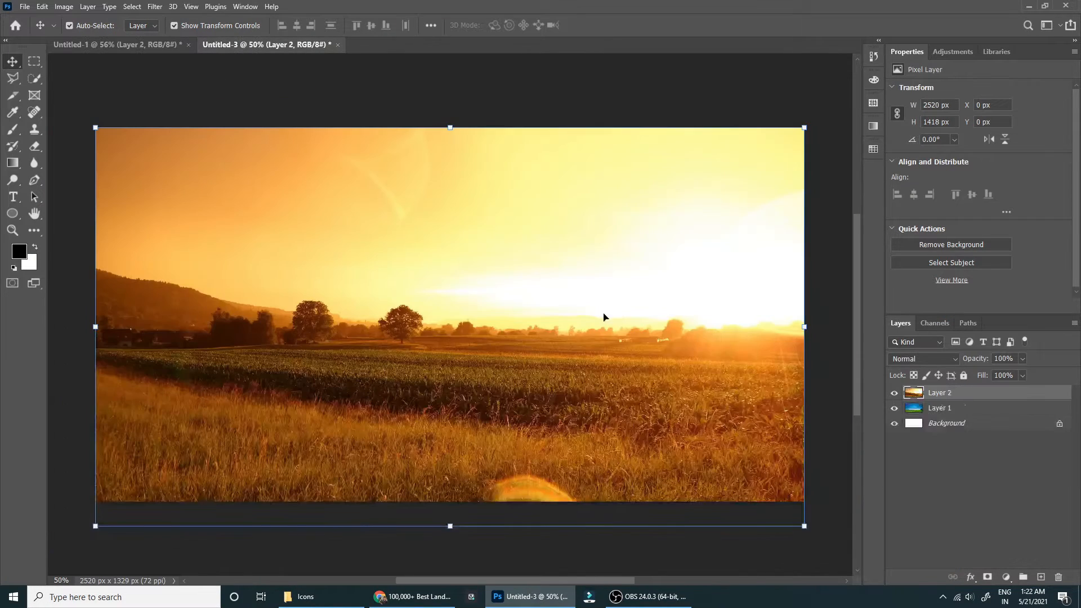
Move the sunset field layer below the green field layer and deselect it.
{"action": "key", "text": "ctrl+bracketleft"}
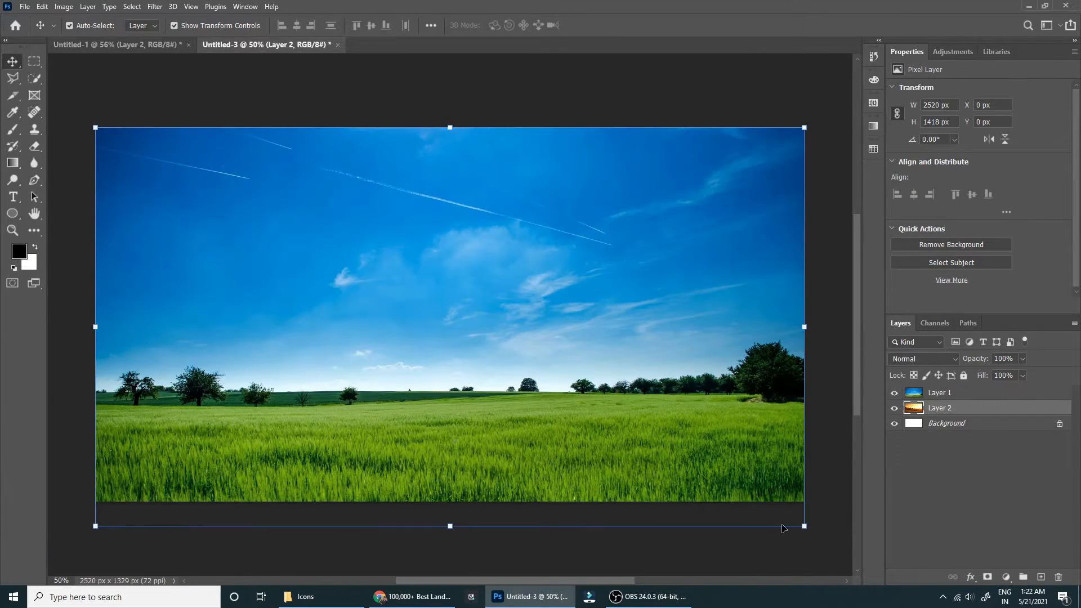
{"action": "left_click", "coordinate": [847, 424]}
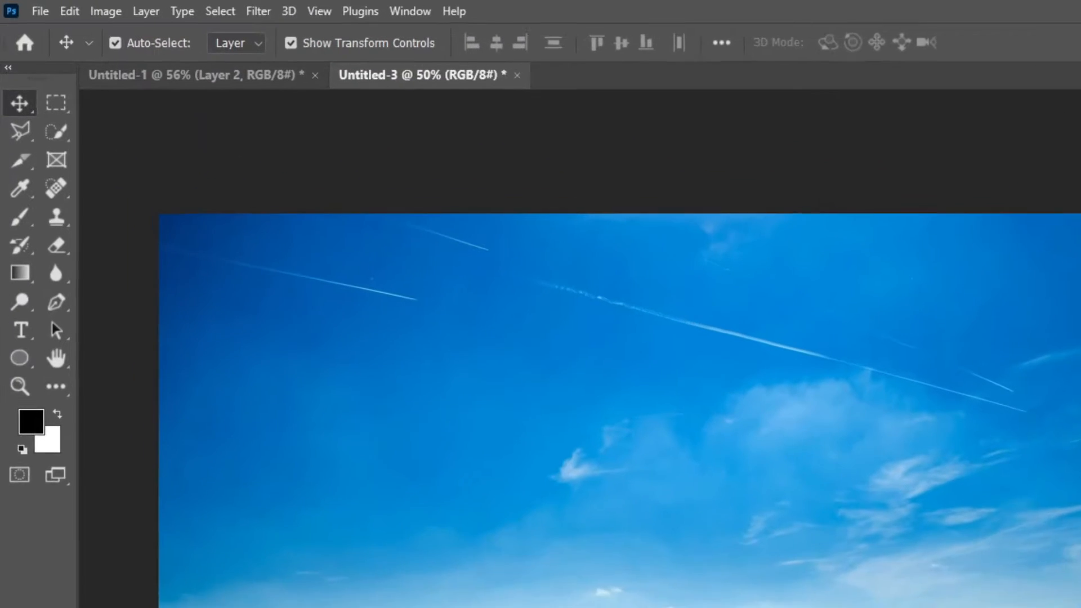
On Layer 1, make a rectangular marquee selection of about 852 × 549 px over the image's lower-right corner.
{"action": "left_click", "coordinate": [947, 395]}
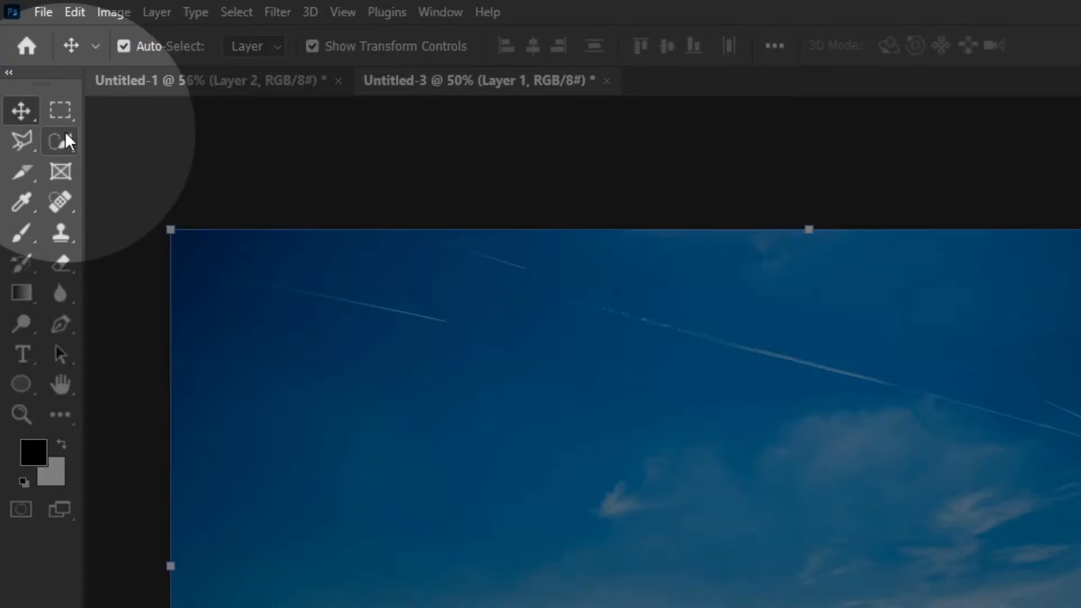
{"action": "left_click", "coordinate": [60, 113]}
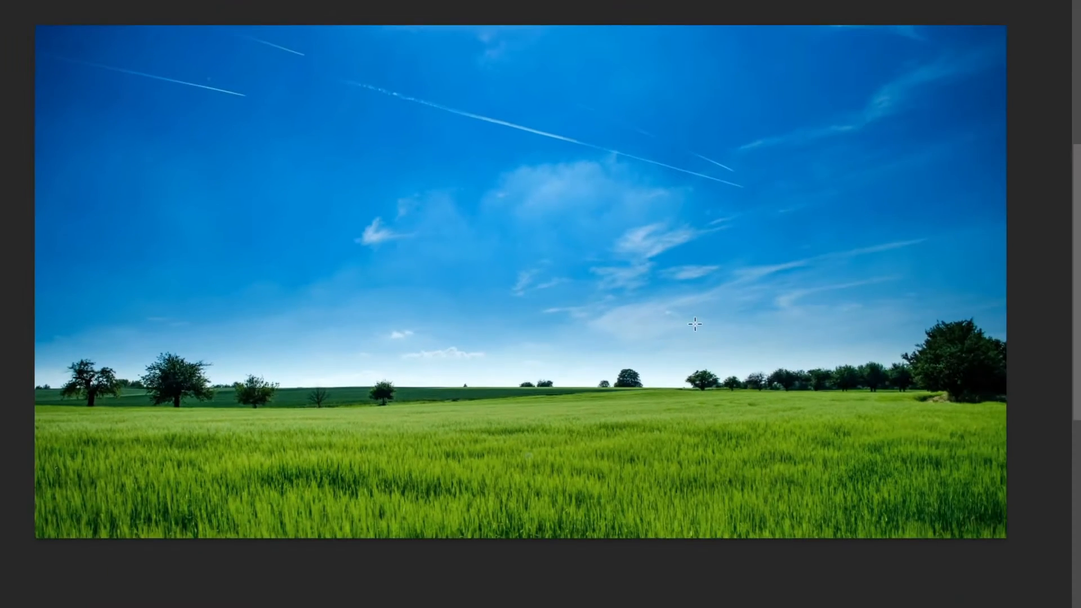
{"action": "left_click_drag", "start_coordinate": [677, 326], "coordinate": [1004, 541]}
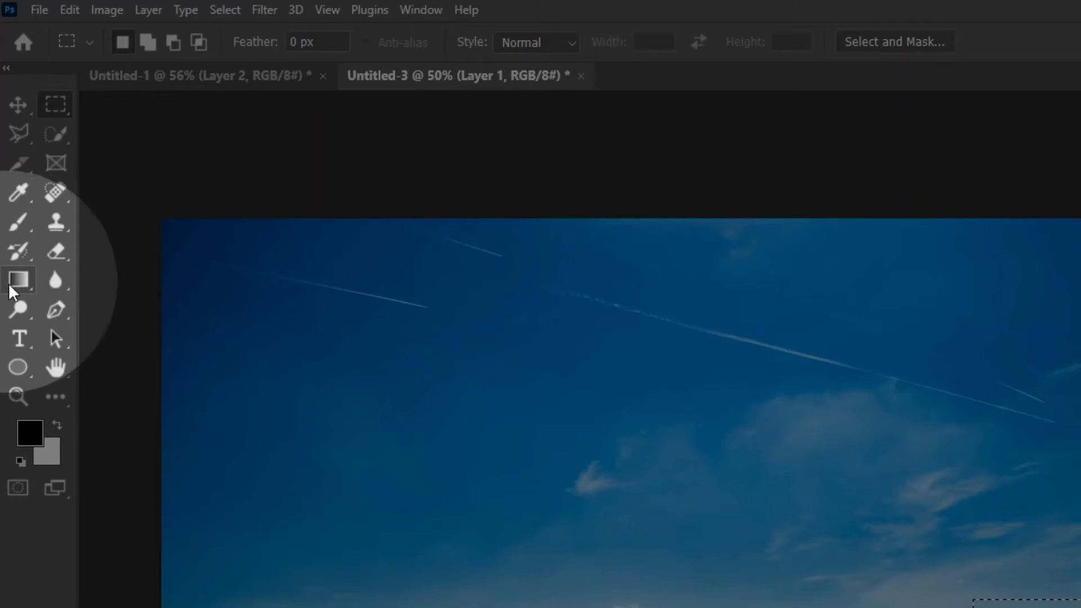
Fill the corner selection with a diagonal black-to-white linear gradient from its upper left to its lower right, and deselect.
{"action": "left_click", "coordinate": [14, 284]}
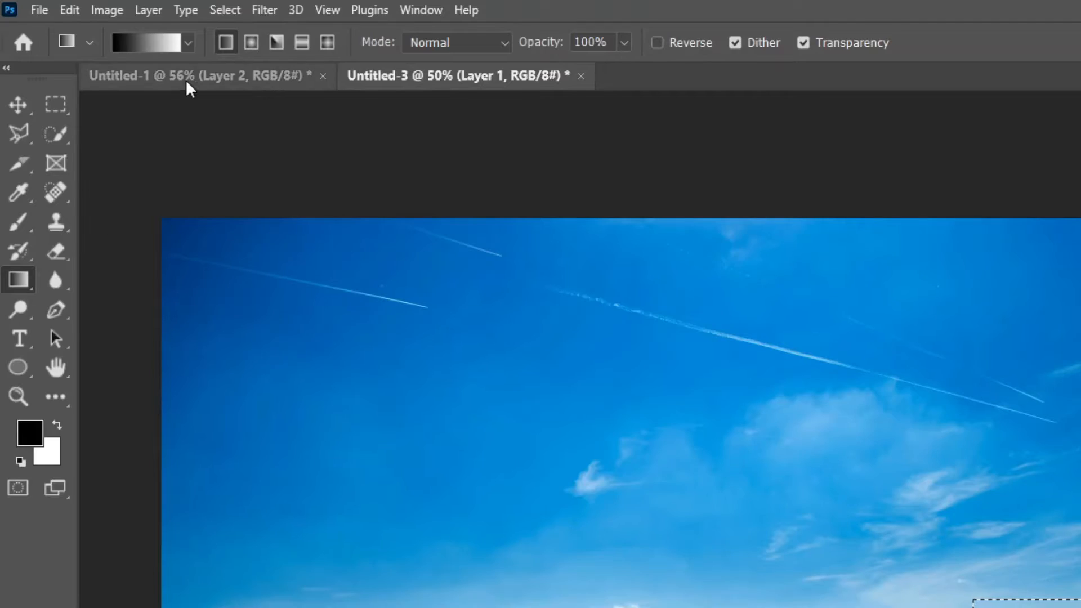
{"action": "left_click", "coordinate": [188, 42]}
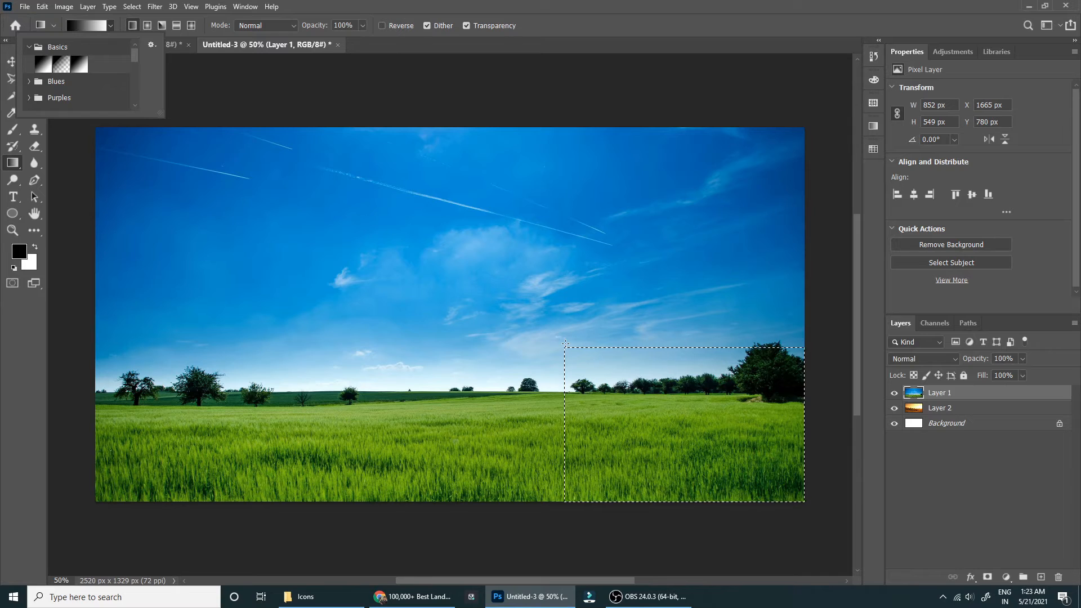
{"action": "left_click_drag", "start_coordinate": [565, 347], "coordinate": [581, 358]}
{"action": "left_click_drag", "start_coordinate": [624, 395], "coordinate": [806, 500]}
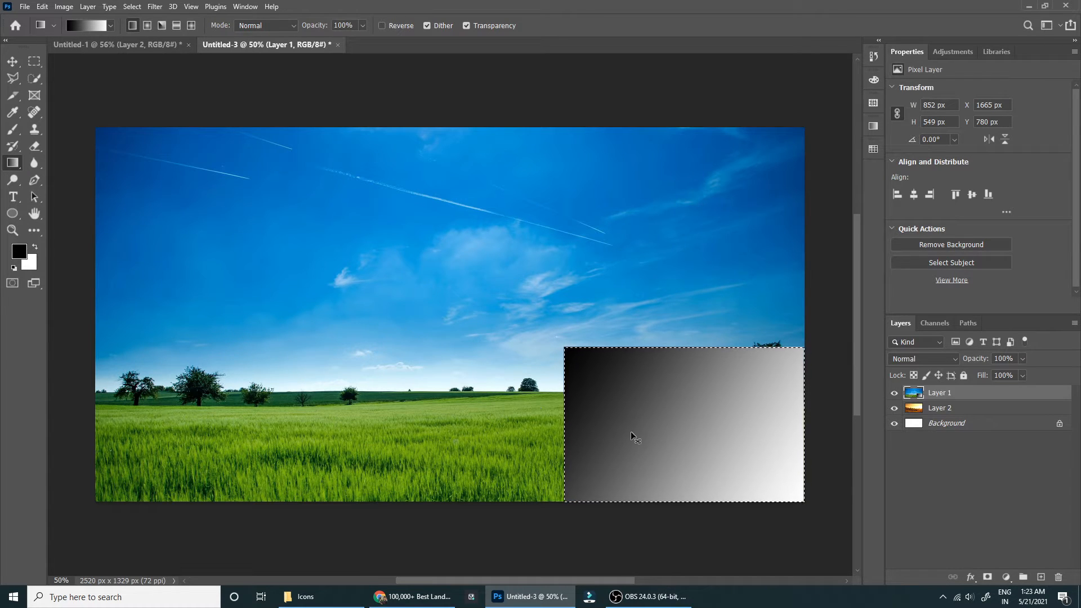
{"action": "key", "text": "ctrl+d"}
Warp Layer 1 by folding its lower-right corner up and inward past the gradient area to form a page curl.
{"action": "key", "text": "v"}
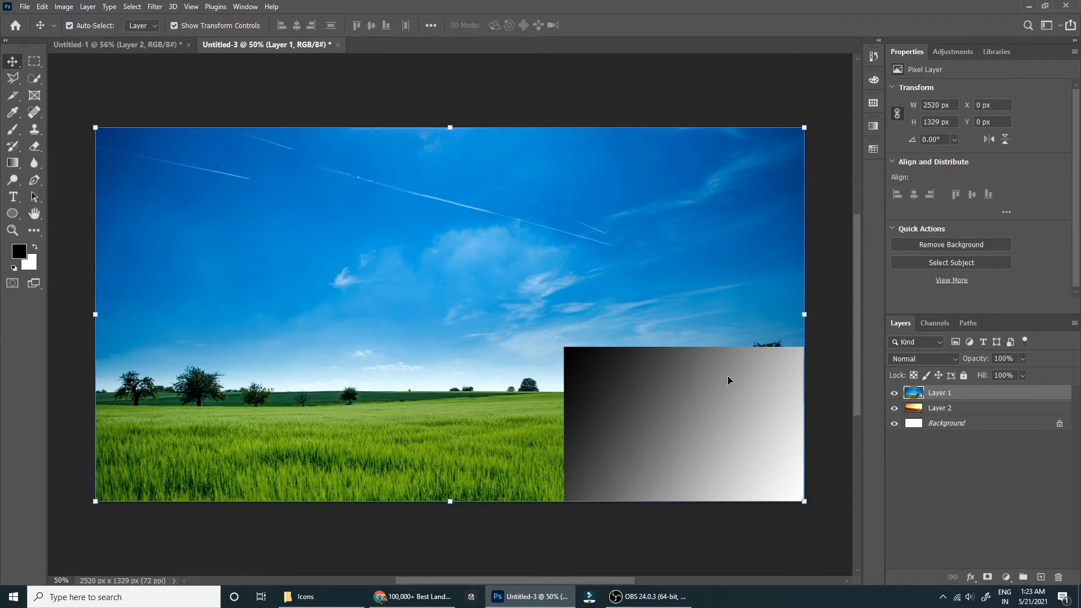
{"action": "key", "text": "ctrl"}
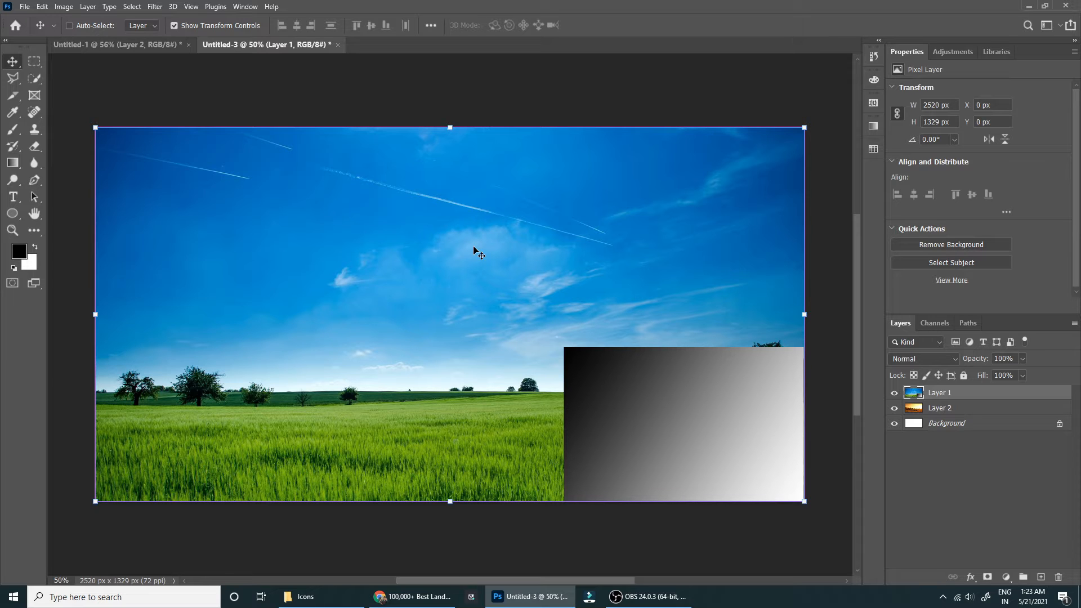
{"action": "key", "text": "ctrl+t"}
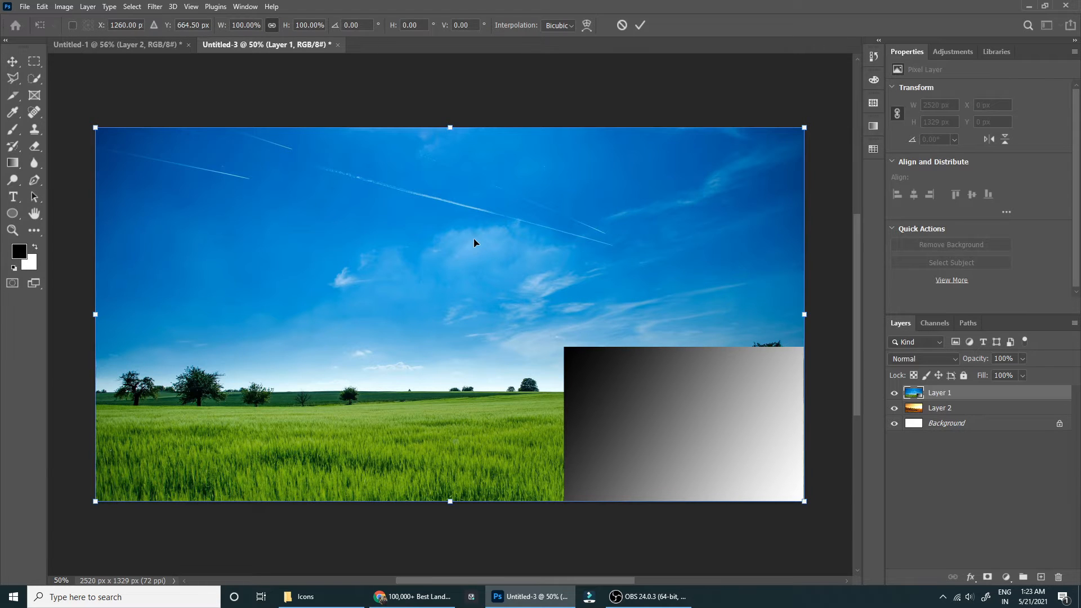
{"action": "right_click", "coordinate": [591, 362]}
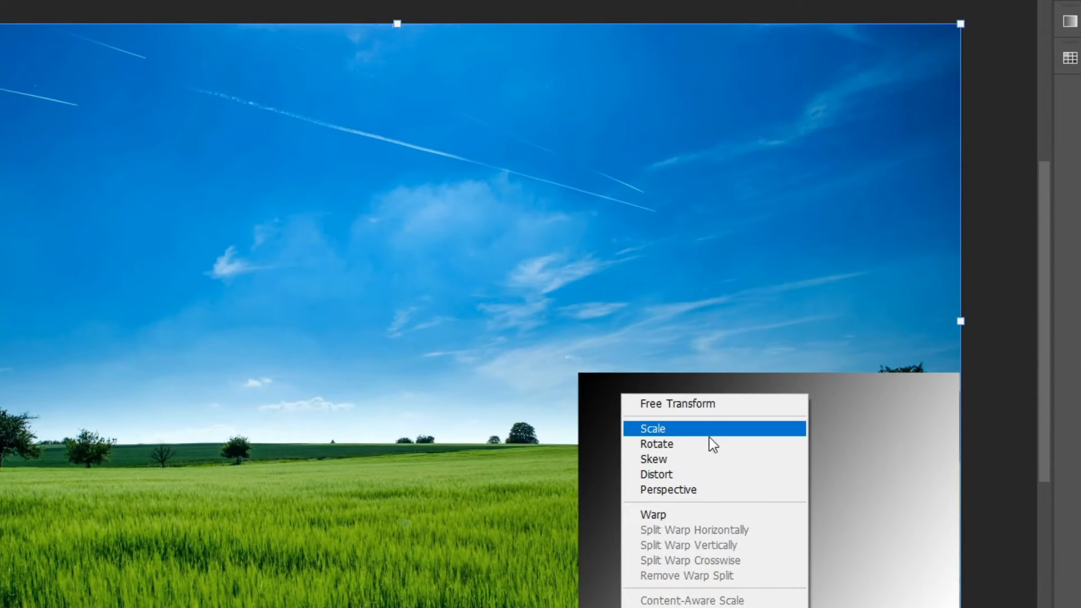
{"action": "left_click", "coordinate": [703, 517]}
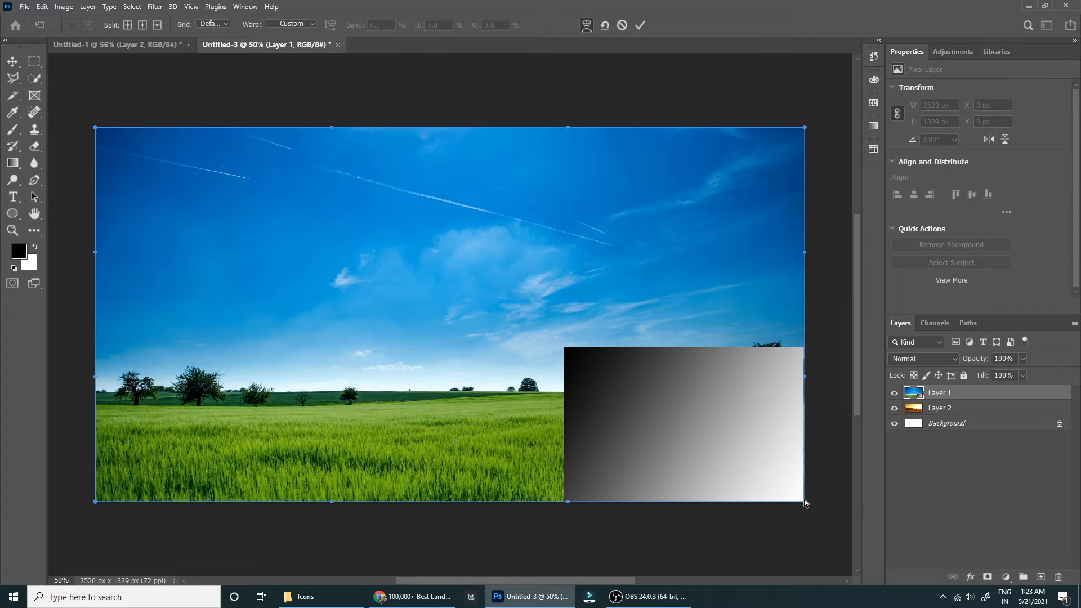
{"action": "left_click_drag", "start_coordinate": [806, 507], "coordinate": [568, 346]}
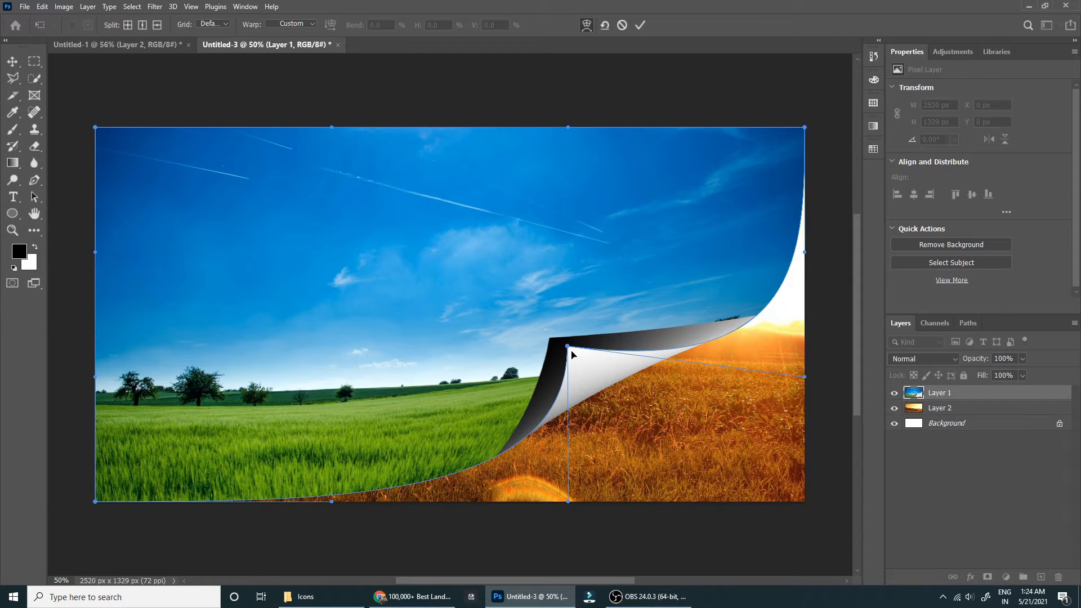
{"action": "left_click_drag", "start_coordinate": [568, 348], "coordinate": [507, 291]}
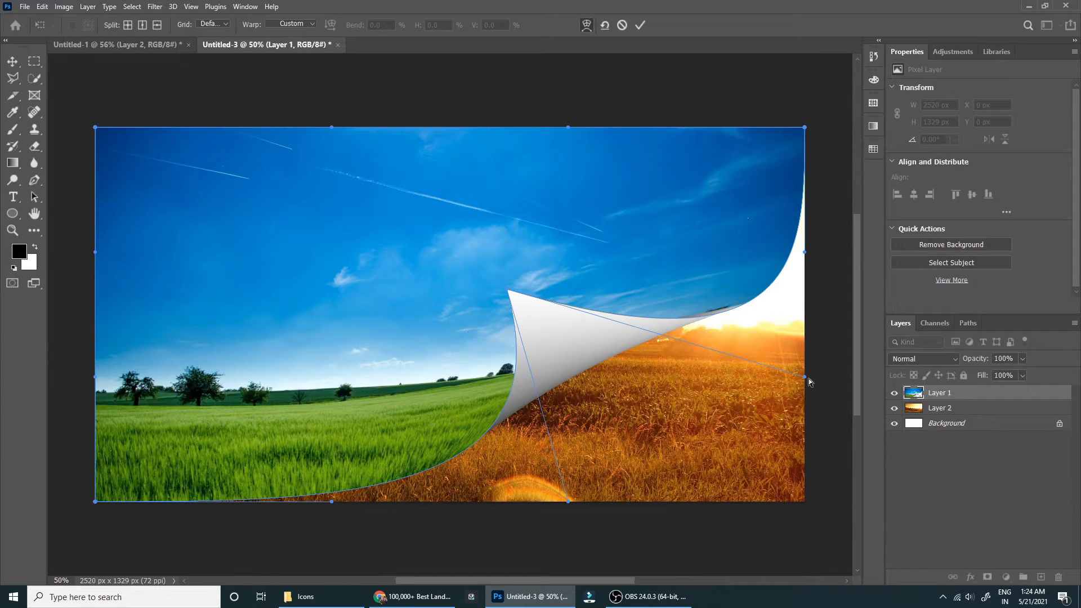
Refine the curl's right and lower edges with the folded corner's two warp handles, and apply the warp.
{"action": "left_click_drag", "start_coordinate": [806, 377], "coordinate": [793, 330]}
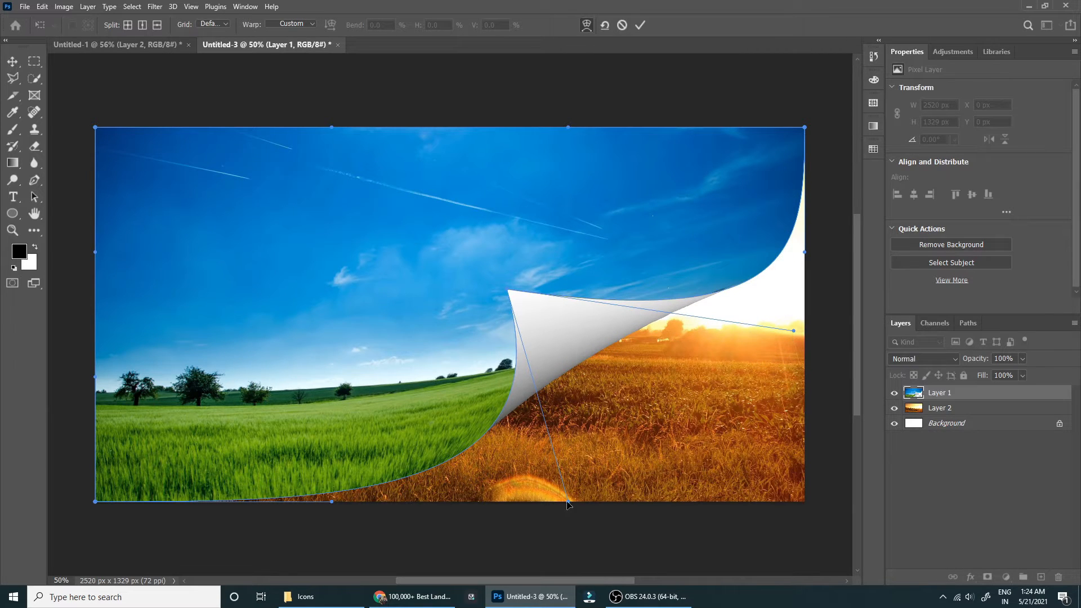
{"action": "left_click_drag", "start_coordinate": [567, 502], "coordinate": [541, 502]}
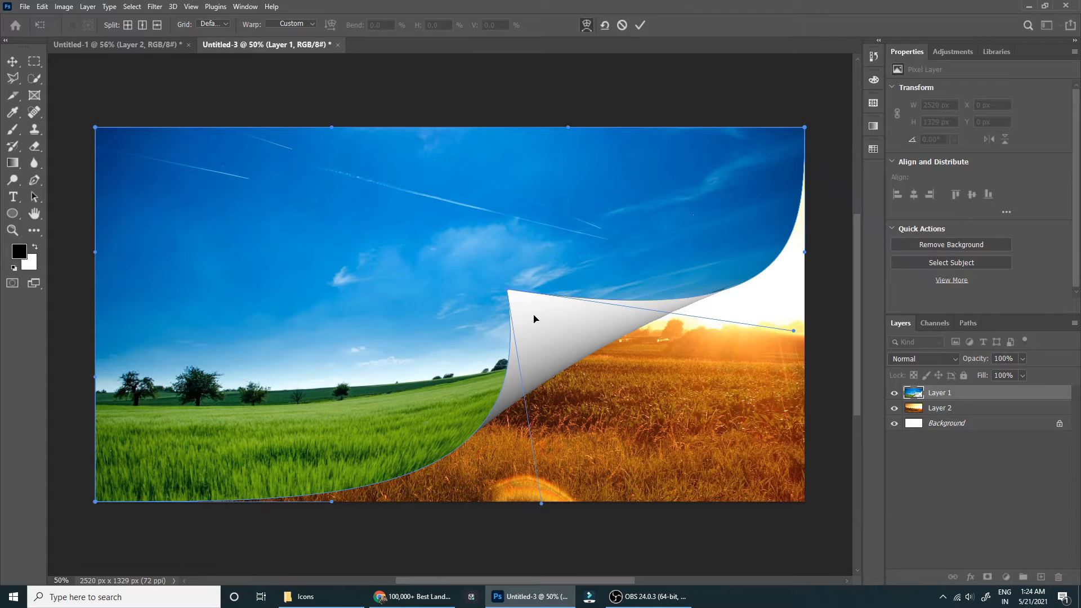
{"action": "left_click", "coordinate": [640, 25]}
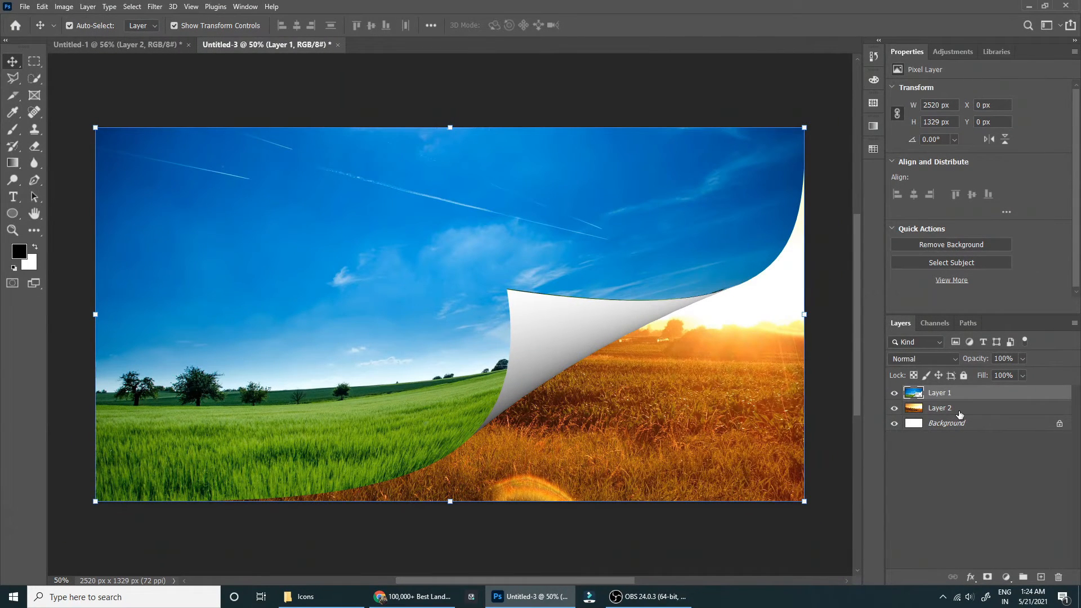
Add an empty layer directly above the sunset field layer.
{"action": "left_click", "coordinate": [960, 415]}
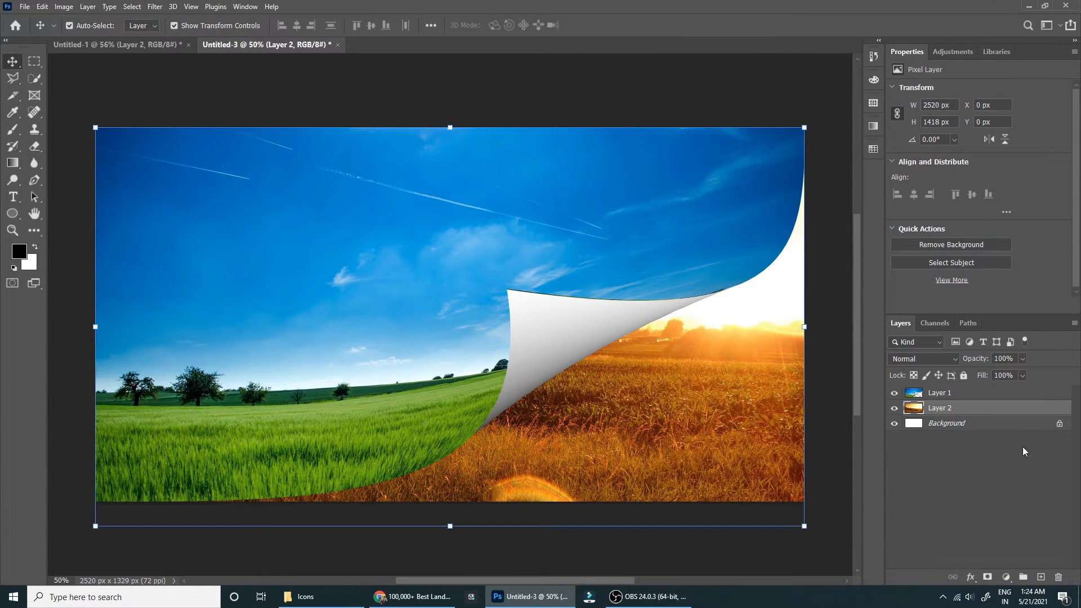
{"action": "left_click", "coordinate": [1041, 578]}
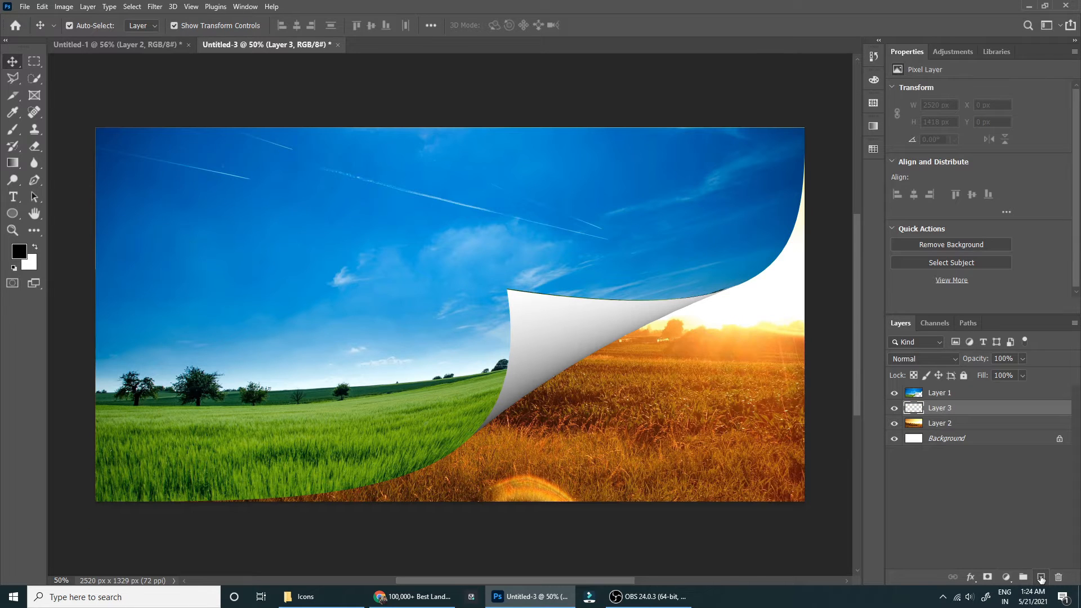
Set up the Brush tool with a 374 px size, 0% hardness and 5% flow.
{"action": "left_click", "coordinate": [13, 128]}
{"action": "right_click", "coordinate": [483, 281]}
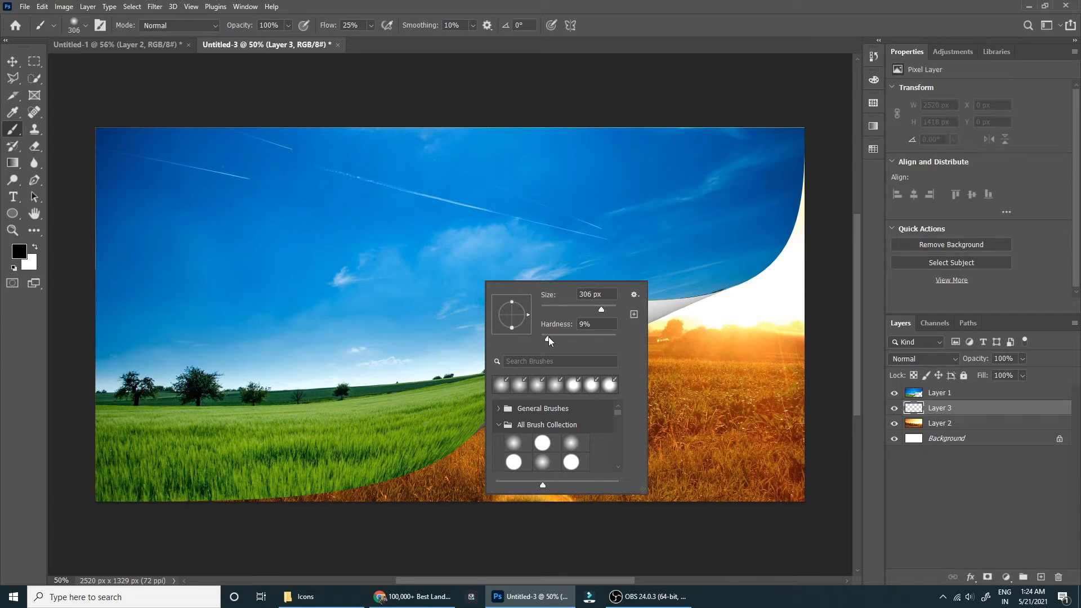
{"action": "left_click_drag", "start_coordinate": [545, 338], "coordinate": [526, 337]}
{"action": "mouse_move", "coordinate": [427, 225]}
{"action": "left_mouse_down"}
{"action": "mouse_move", "coordinate": [444, 229]}
{"action": "mouse_move", "coordinate": [433, 221]}
{"action": "left_mouse_up"}
{"action": "left_click_drag", "start_coordinate": [334, 28], "coordinate": [324, 29]}
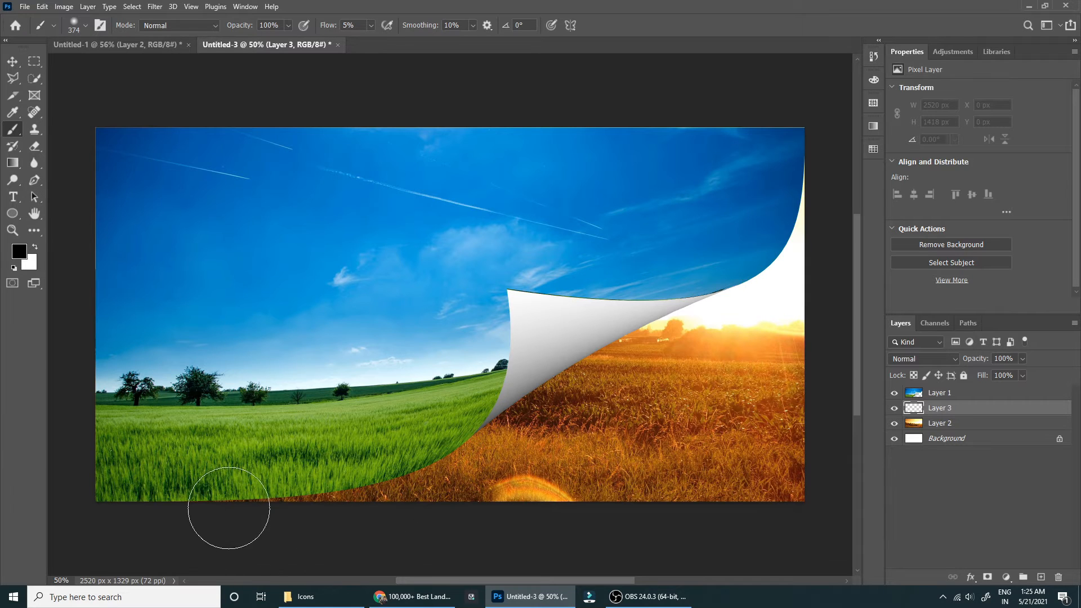
Paint a soft black shadow on Layer 3 along the curl's lower edge and beneath the fold, undoing unwanted strokes.
{"action": "mouse_move", "coordinate": [237, 494]}
{"action": "left_mouse_down"}
{"action": "mouse_move", "coordinate": [273, 471]}
{"action": "mouse_move", "coordinate": [316, 490]}
{"action": "left_mouse_up"}
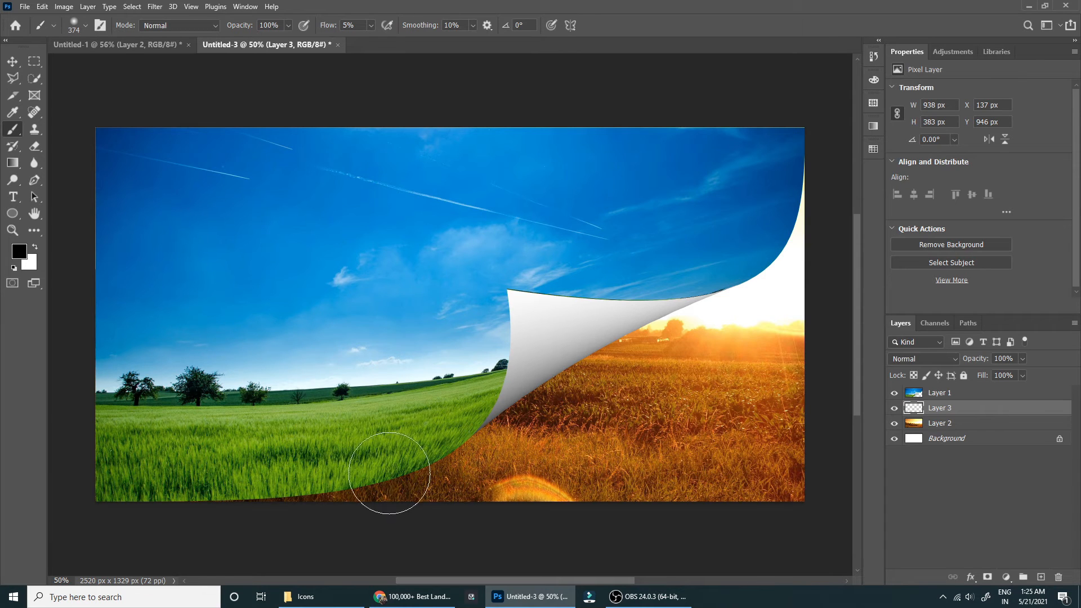
{"action": "mouse_move", "coordinate": [511, 407]}
{"action": "left_mouse_down"}
{"action": "mouse_move", "coordinate": [471, 444]}
{"action": "mouse_move", "coordinate": [299, 490]}
{"action": "mouse_move", "coordinate": [454, 441]}
{"action": "mouse_move", "coordinate": [575, 369]}
{"action": "mouse_move", "coordinate": [433, 438]}
{"action": "mouse_move", "coordinate": [408, 472]}
{"action": "mouse_move", "coordinate": [519, 409]}
{"action": "mouse_move", "coordinate": [421, 459]}
{"action": "mouse_move", "coordinate": [626, 403]}
{"action": "mouse_move", "coordinate": [563, 401]}
{"action": "mouse_move", "coordinate": [564, 386]}
{"action": "mouse_move", "coordinate": [581, 388]}
{"action": "mouse_move", "coordinate": [551, 394]}
{"action": "left_mouse_up"}
{"action": "key", "text": "ctrl+z"}
{"action": "key", "text": "ctrl+z"}
{"action": "left_click_drag", "start_coordinate": [603, 328], "coordinate": [563, 369]}
Build up the shadow where the curl meets the sunset field using brush sizes of 250 and 542 px, and undo the last stroke.
{"action": "right_click", "coordinate": [555, 403], "text": "alt"}
{"action": "right_click", "coordinate": [556, 403]}
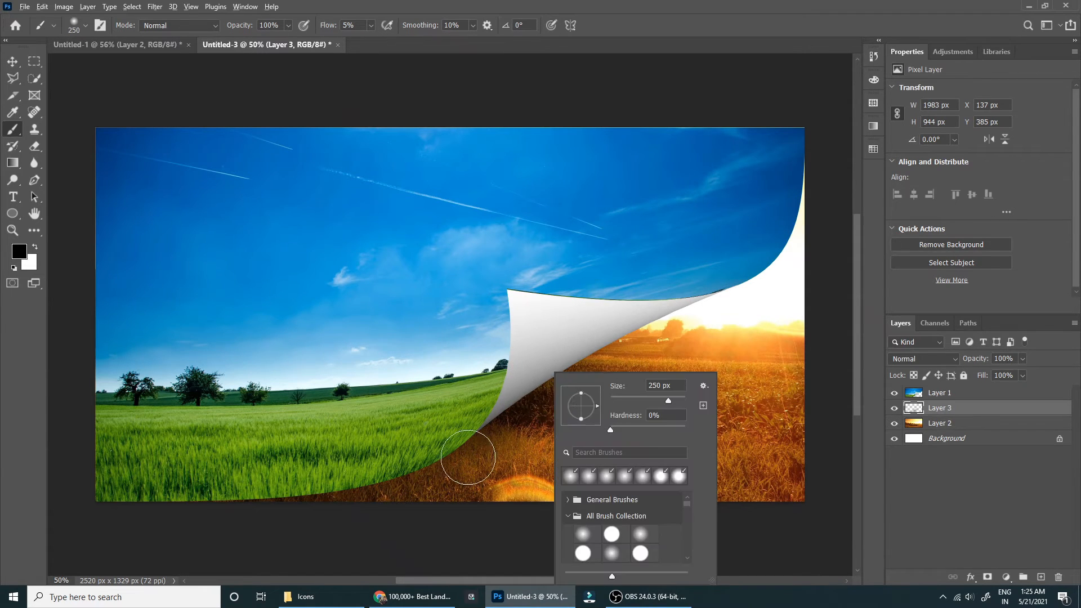
{"action": "left_click", "coordinate": [450, 466]}
{"action": "left_click_drag", "start_coordinate": [439, 449], "coordinate": [448, 423]}
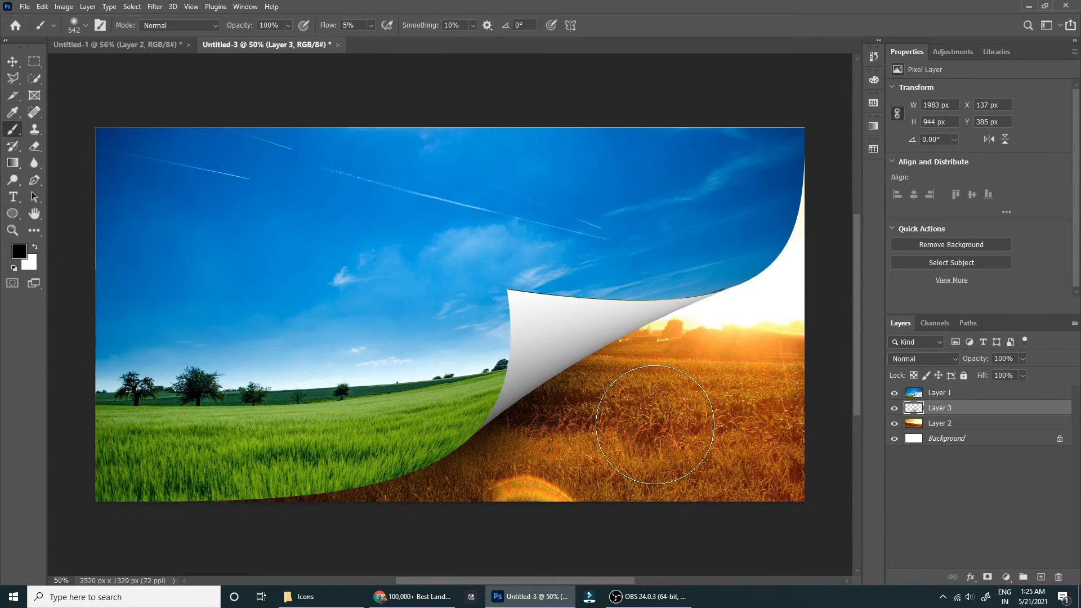
{"action": "key", "text": "ctrl+z"}
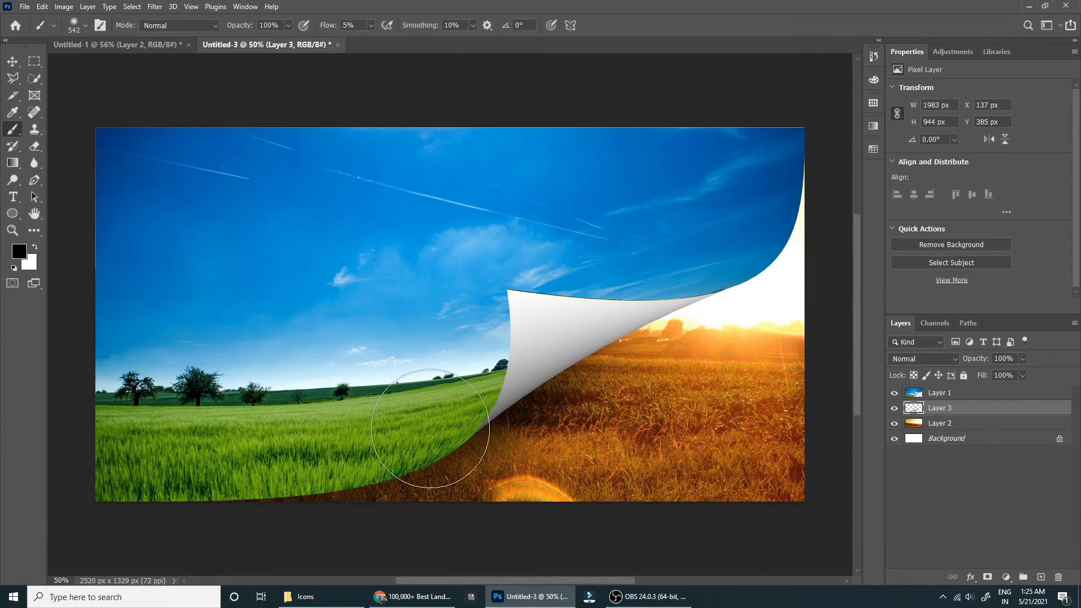
Darken the curl's lower-left edge with a 430 px brush, try a broader 818 px stroke beneath the fold, and undo it.
{"action": "right_click", "coordinate": [454, 425], "text": "alt"}
{"action": "left_click_drag", "start_coordinate": [432, 438], "coordinate": [341, 462]}
{"action": "right_click", "coordinate": [528, 409], "text": "alt"}
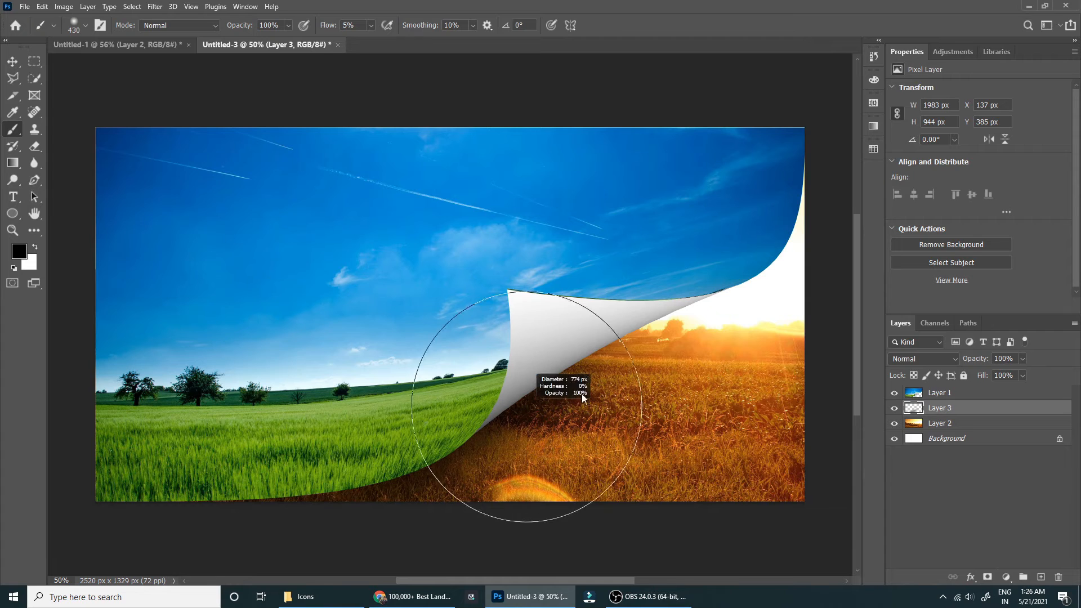
{"action": "left_click", "coordinate": [591, 388]}
{"action": "key", "text": "ctrl+z"}
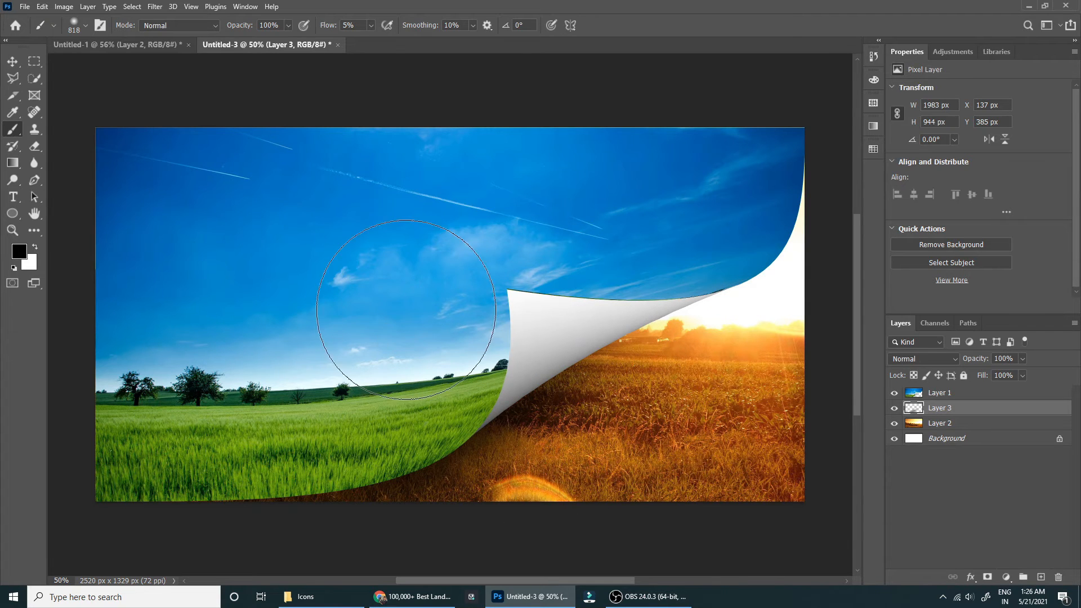
Lower the brush flow to 1% and paint a faint, wide shadow over the sunset field beneath the fold.
{"action": "left_click_drag", "start_coordinate": [336, 31], "coordinate": [318, 28]}
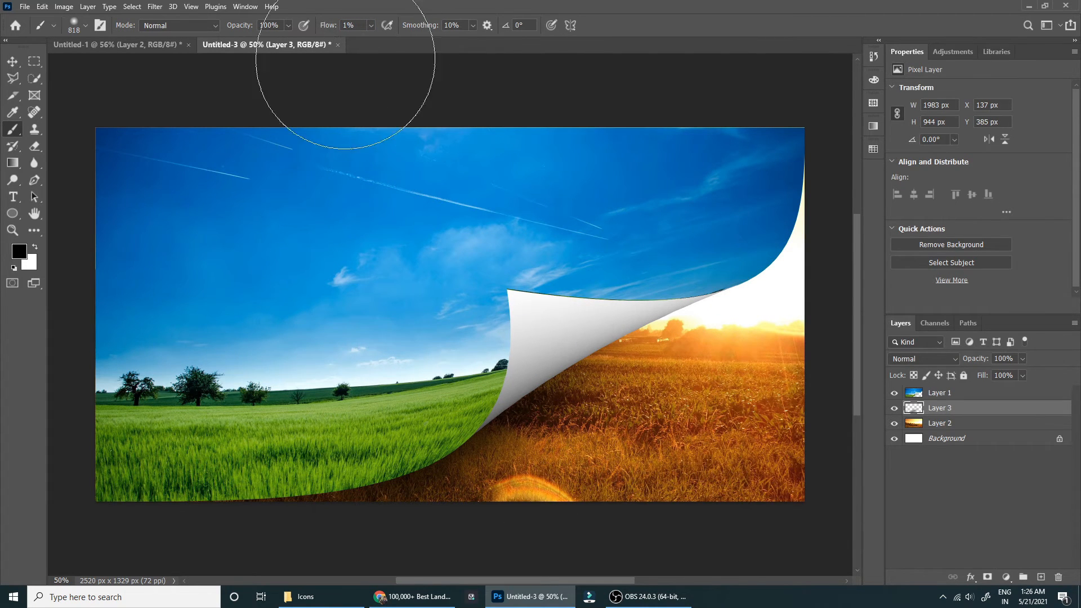
{"action": "left_click", "coordinate": [602, 413]}
{"action": "right_click", "coordinate": [601, 413], "text": "alt"}
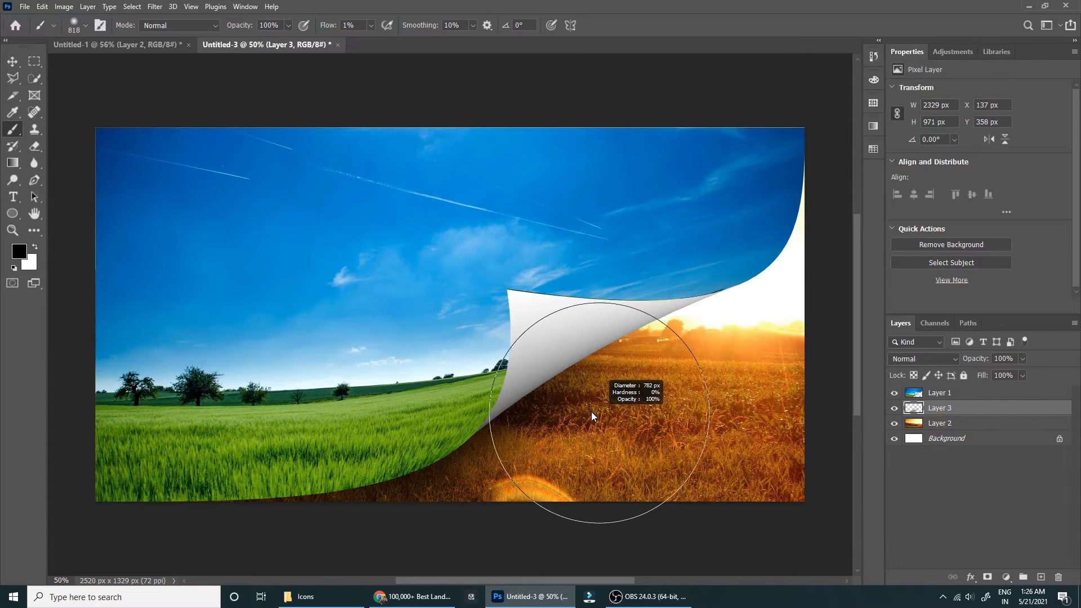
{"action": "mouse_move", "coordinate": [532, 456]}
{"action": "left_mouse_down"}
{"action": "mouse_move", "coordinate": [646, 419]}
{"action": "mouse_move", "coordinate": [626, 425]}
{"action": "left_mouse_up"}
Set the brush flow to 4% and size to 450 px, and deepen the shadow along the curl from the fold downward.
{"action": "left_click_drag", "start_coordinate": [339, 25], "coordinate": [344, 24]}
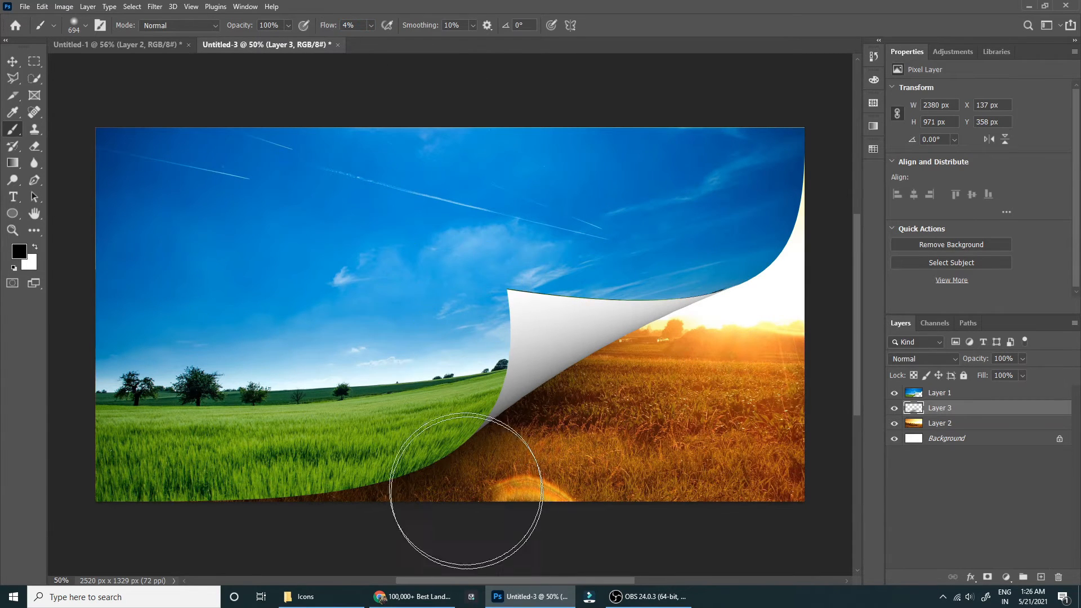
{"action": "right_click", "coordinate": [542, 397], "text": "alt"}
{"action": "left_click_drag", "start_coordinate": [577, 374], "coordinate": [450, 480]}
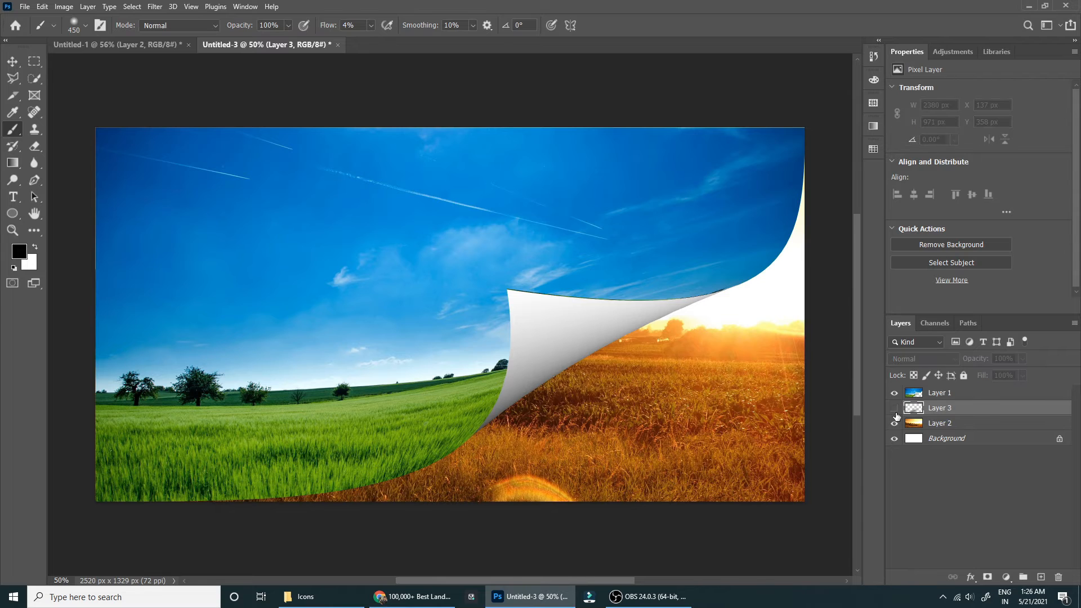
Show the curl's shadow layer again and split its underlying-layer highlight Blend If range to 74 / 159.
{"action": "left_click", "coordinate": [895, 414]}
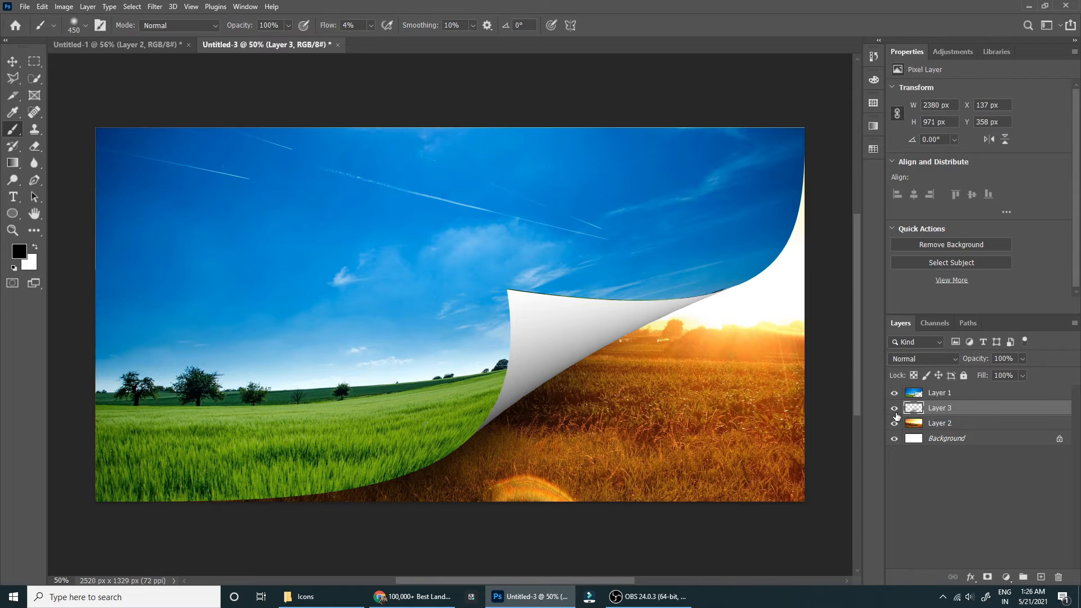
{"action": "double_click", "coordinate": [979, 411]}
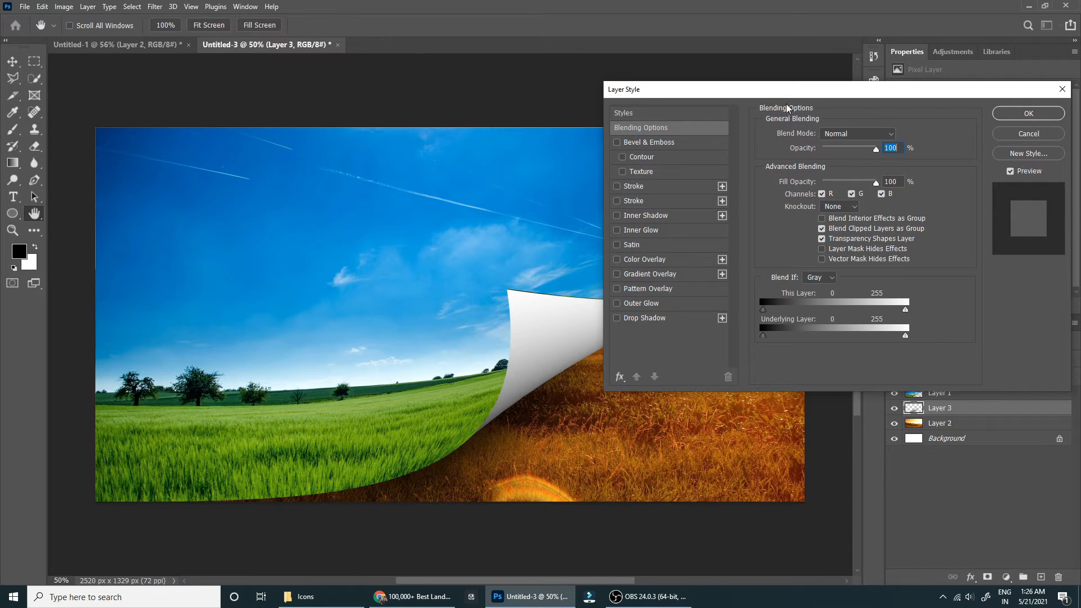
{"action": "left_click_drag", "start_coordinate": [787, 90], "coordinate": [269, 23]}
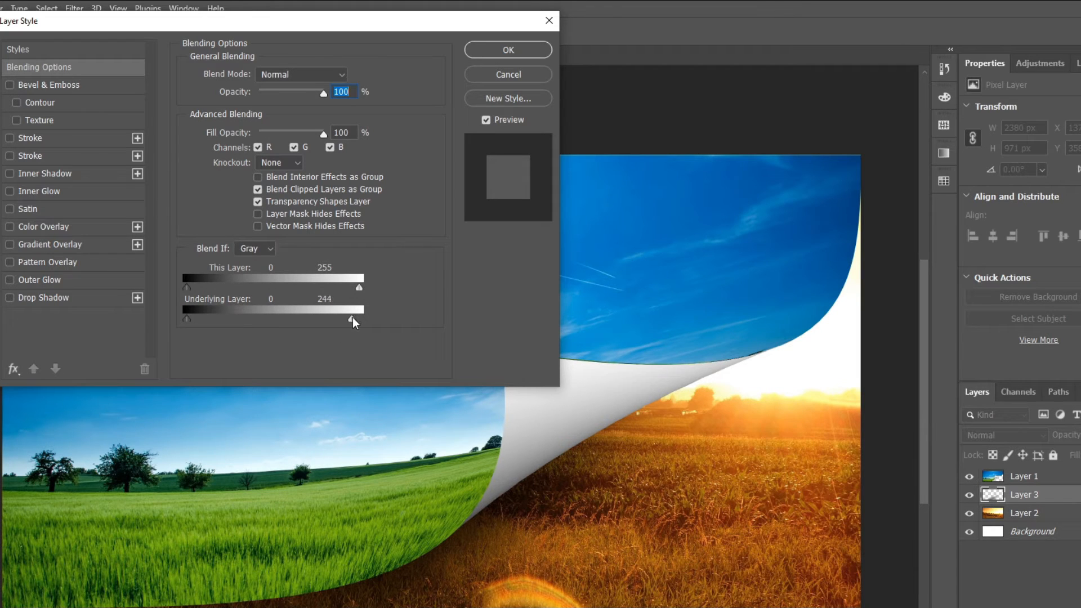
{"action": "left_click_drag", "start_coordinate": [346, 318], "coordinate": [274, 320]}
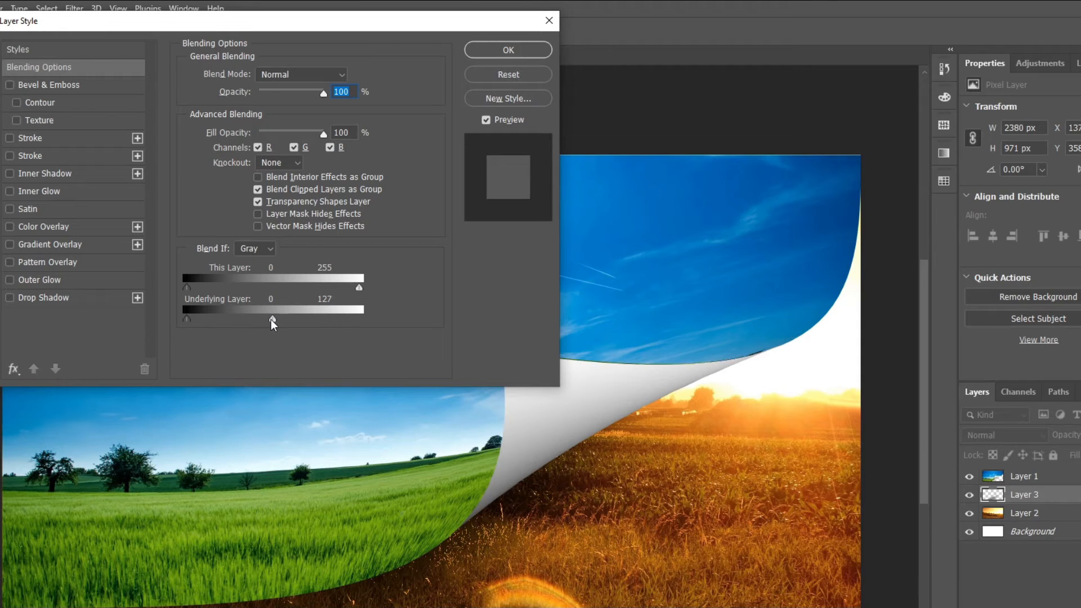
{"action": "left_click_drag", "start_coordinate": [273, 320], "coordinate": [295, 319], "text": "alt"}
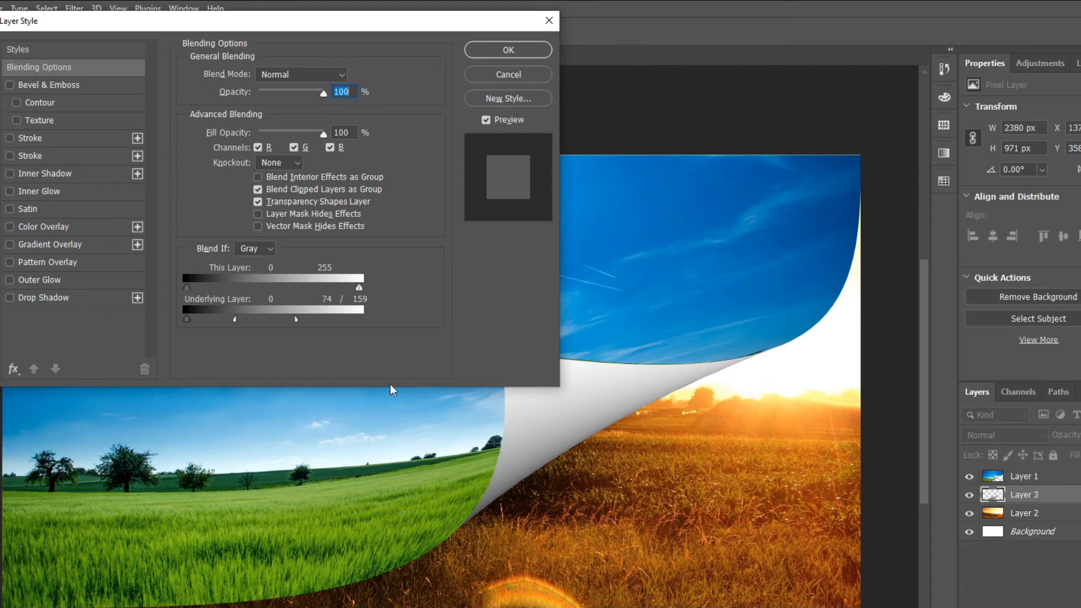
{"action": "left_click_drag", "start_coordinate": [294, 320], "coordinate": [244, 323]}
{"action": "left_click", "coordinate": [509, 49]}
{"action": "key", "text": "v"}
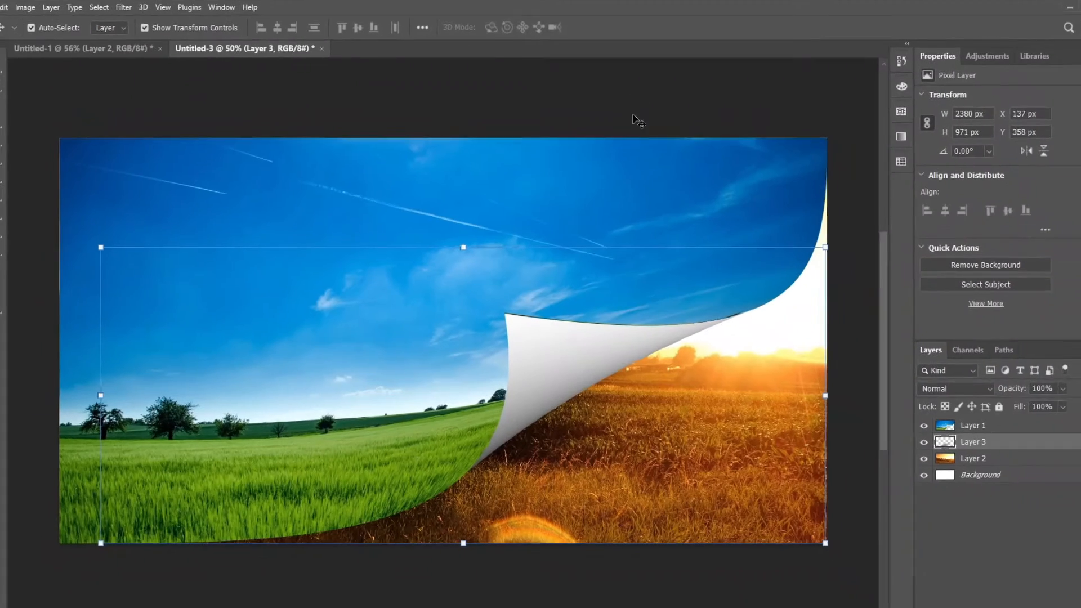
{"action": "left_click", "coordinate": [643, 120]}
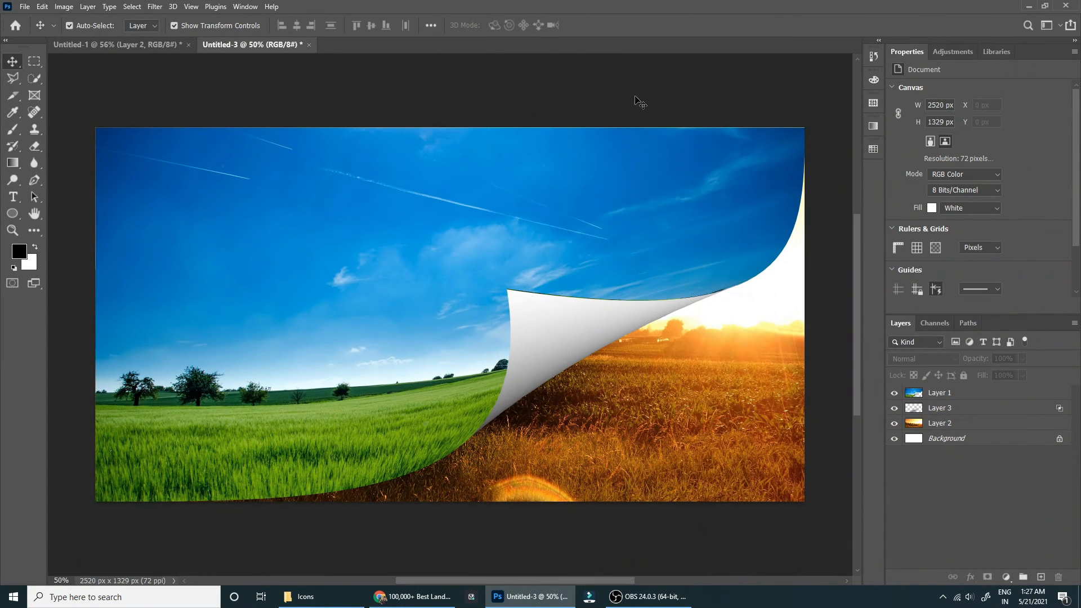
Add a solid black (000000) color fill layer above the curled photo, Layer 1.
{"action": "left_click", "coordinate": [993, 397]}
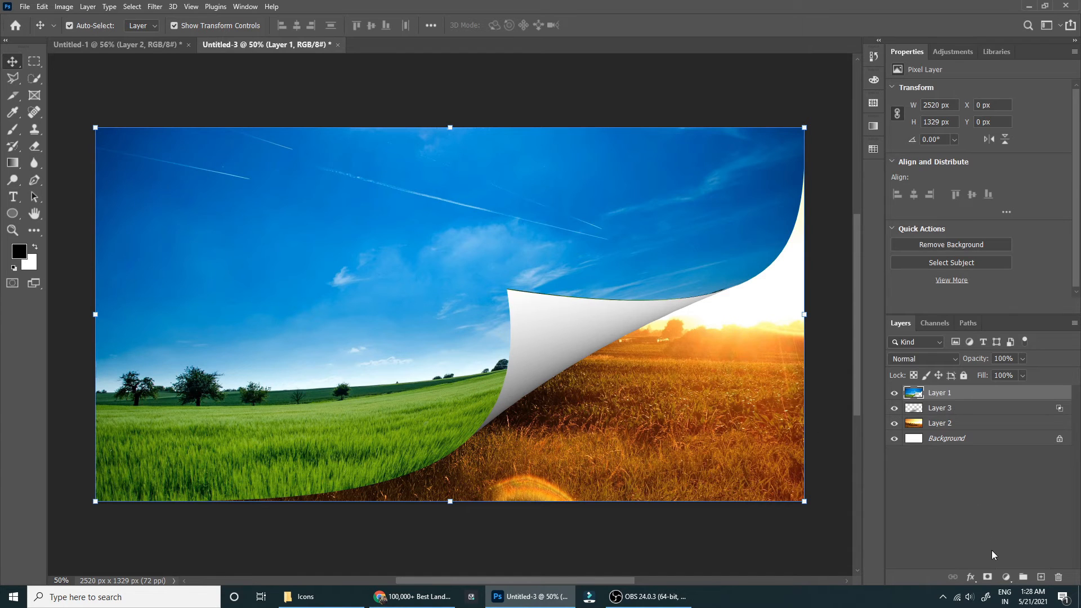
{"action": "left_click", "coordinate": [1005, 578]}
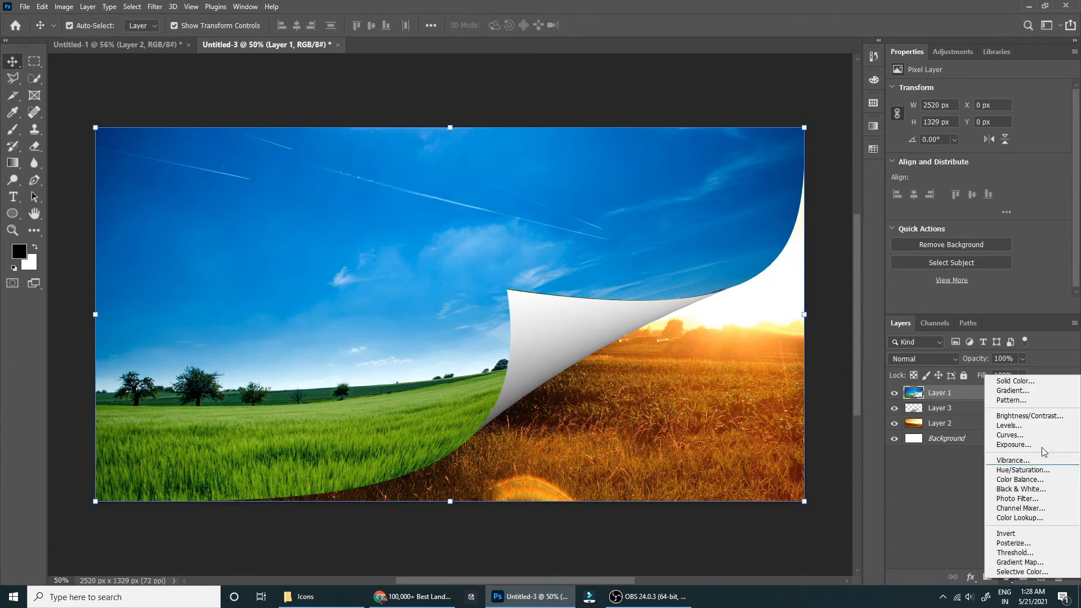
{"action": "left_click", "coordinate": [1015, 382]}
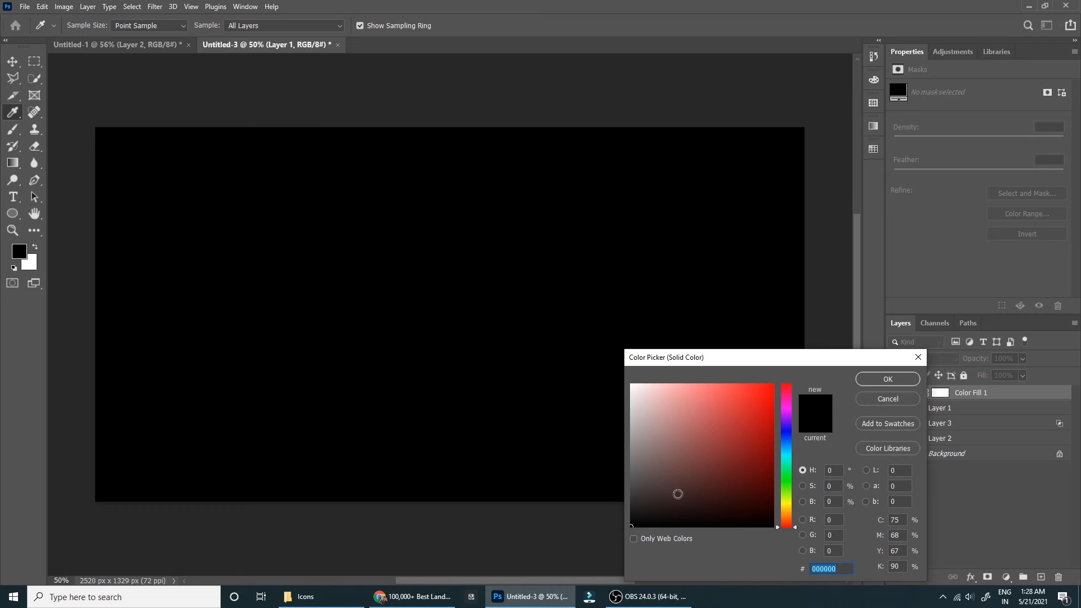
{"action": "left_click", "coordinate": [911, 380]}
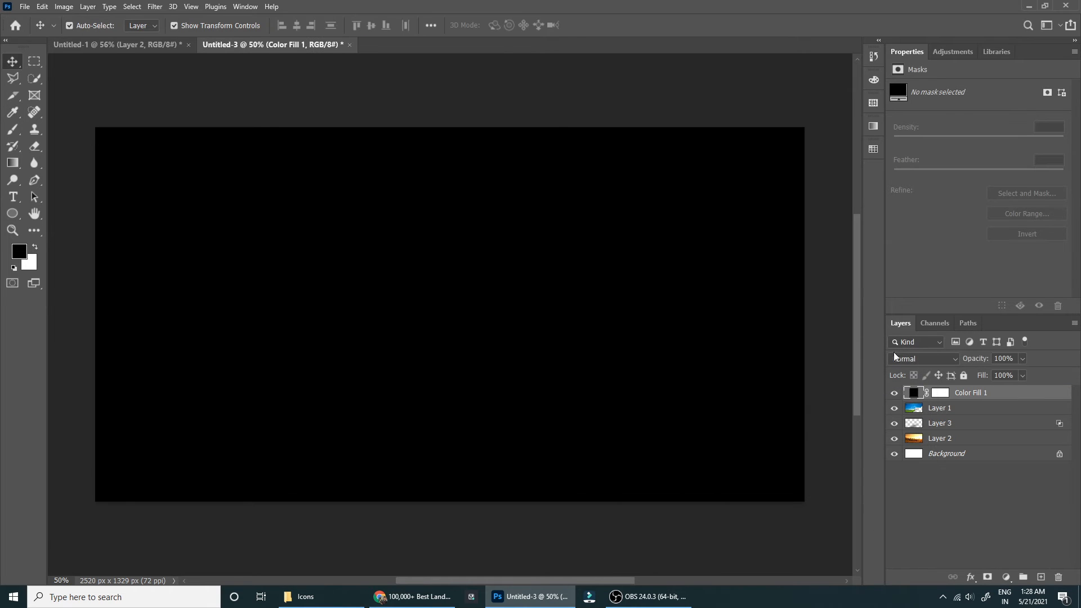
Start the Lens Flare render filter on the black fill layer, converting the layer to a smart object.
{"action": "left_click", "coordinate": [155, 7]}
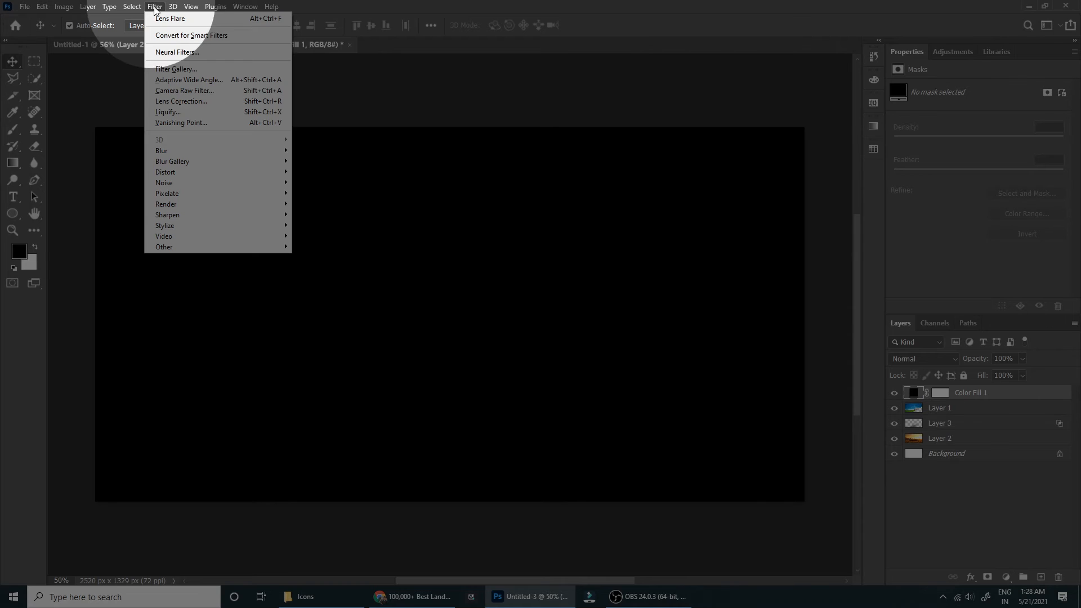
{"action": "mouse_move", "coordinate": [281, 204]}
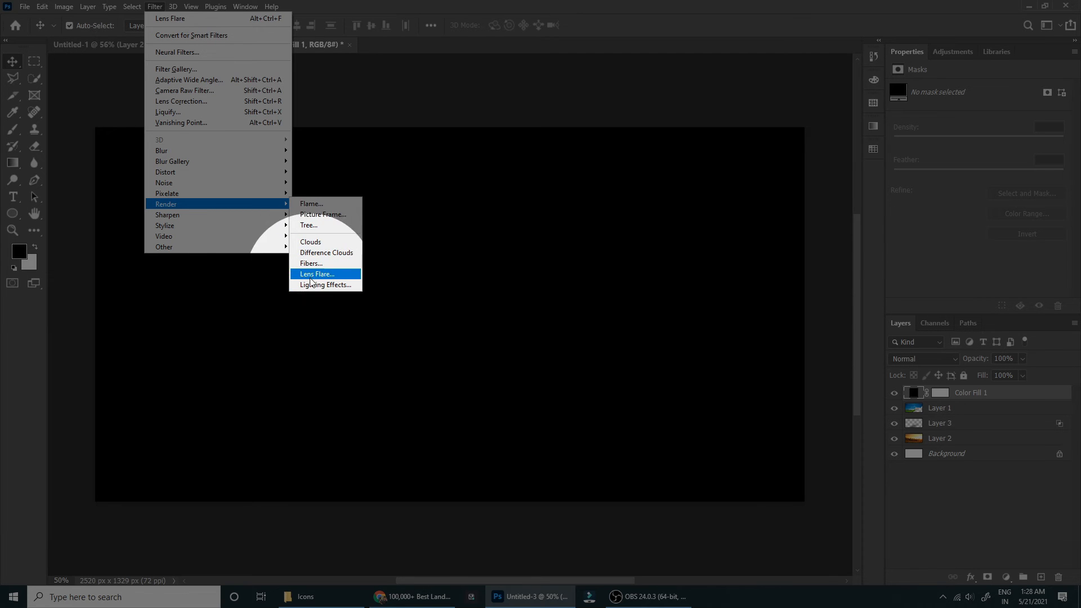
{"action": "left_click", "coordinate": [344, 280]}
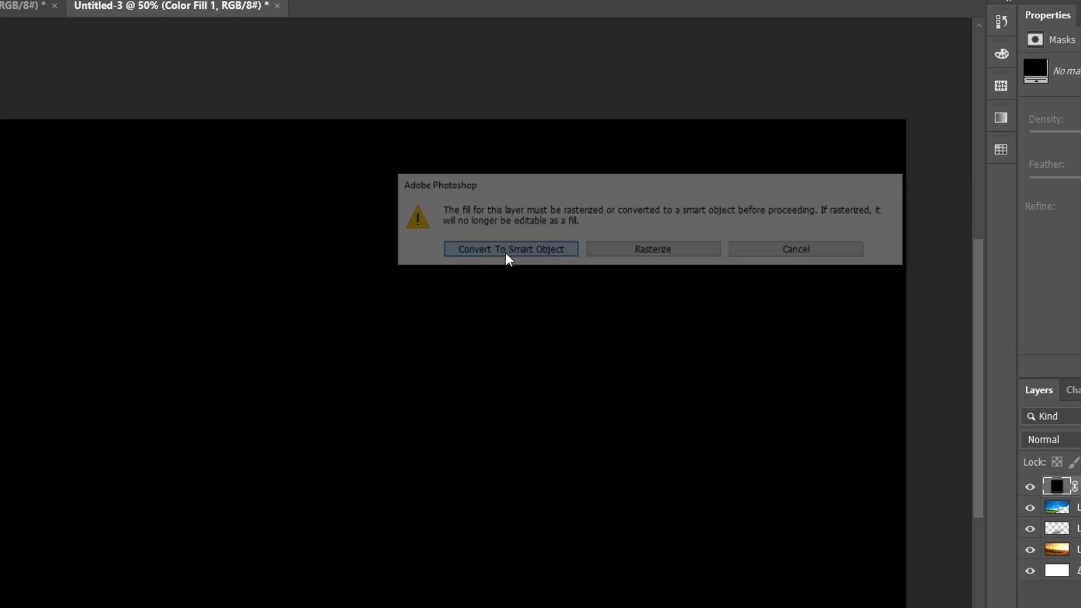
{"action": "left_click", "coordinate": [515, 229]}
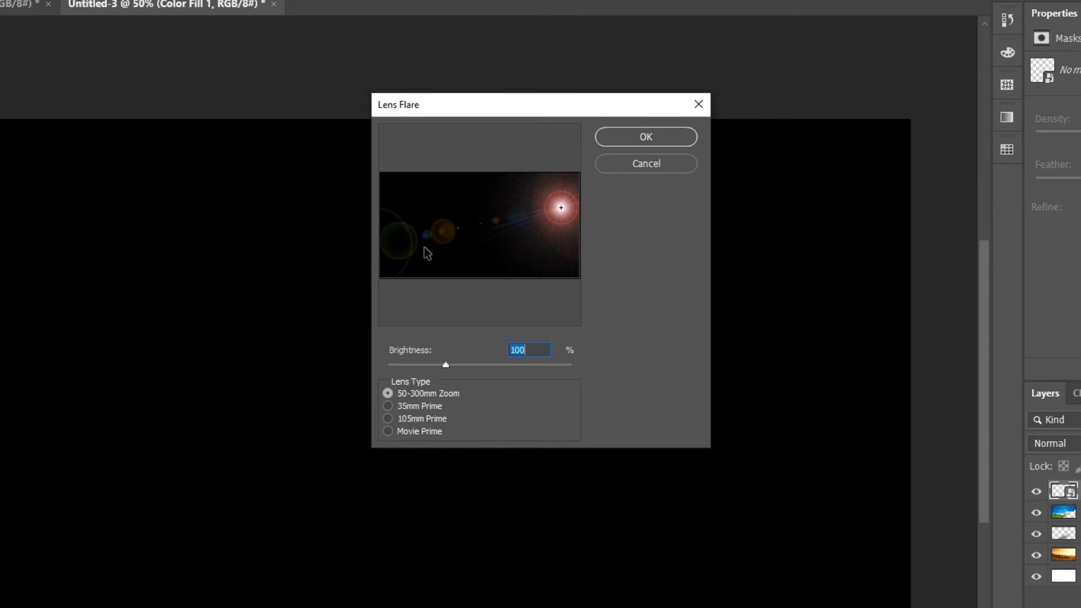
Compare the lens types and apply a 105mm Prime lens flare at 120% brightness, centred near the image's right edge.
{"action": "left_click", "coordinate": [420, 406]}
{"action": "left_click", "coordinate": [418, 420]}
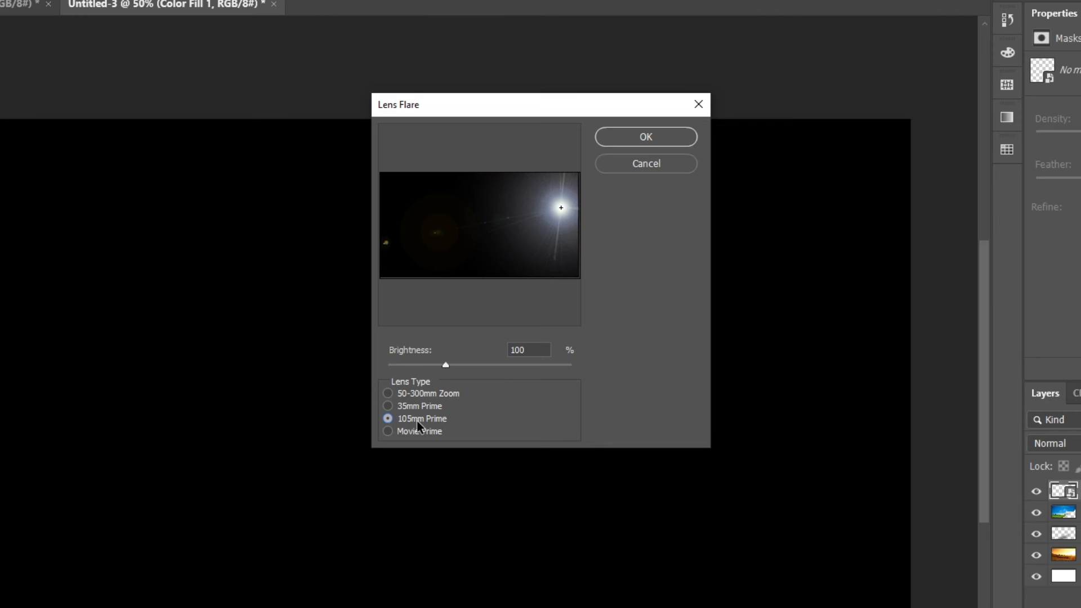
{"action": "left_click", "coordinate": [420, 431]}
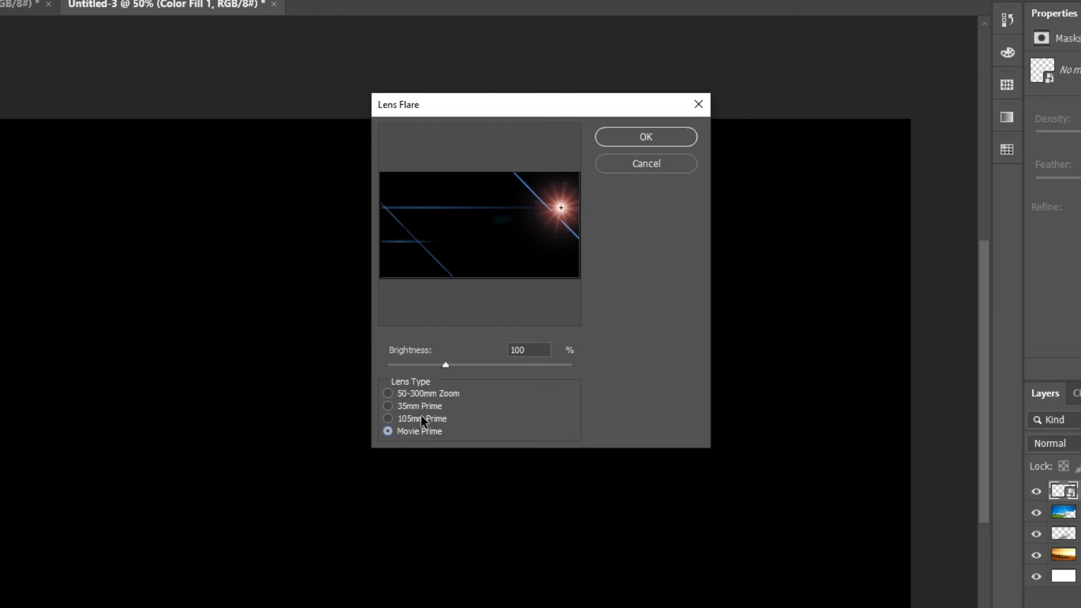
{"action": "left_click", "coordinate": [427, 418]}
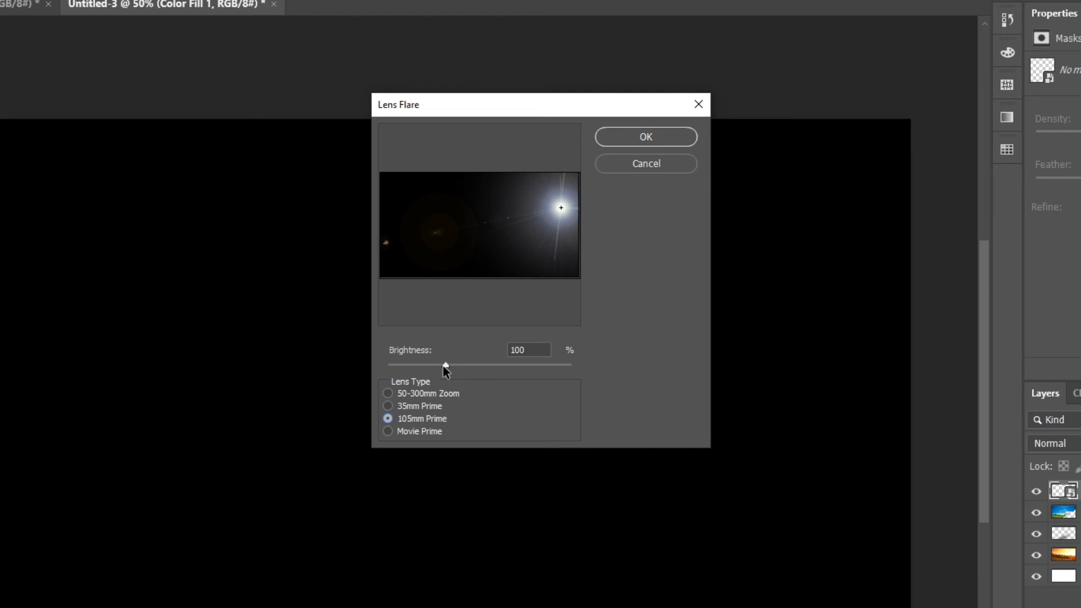
{"action": "mouse_move", "coordinate": [445, 370]}
{"action": "left_mouse_down"}
{"action": "mouse_move", "coordinate": [473, 366]}
{"action": "mouse_move", "coordinate": [437, 363]}
{"action": "mouse_move", "coordinate": [458, 360]}
{"action": "left_mouse_up"}
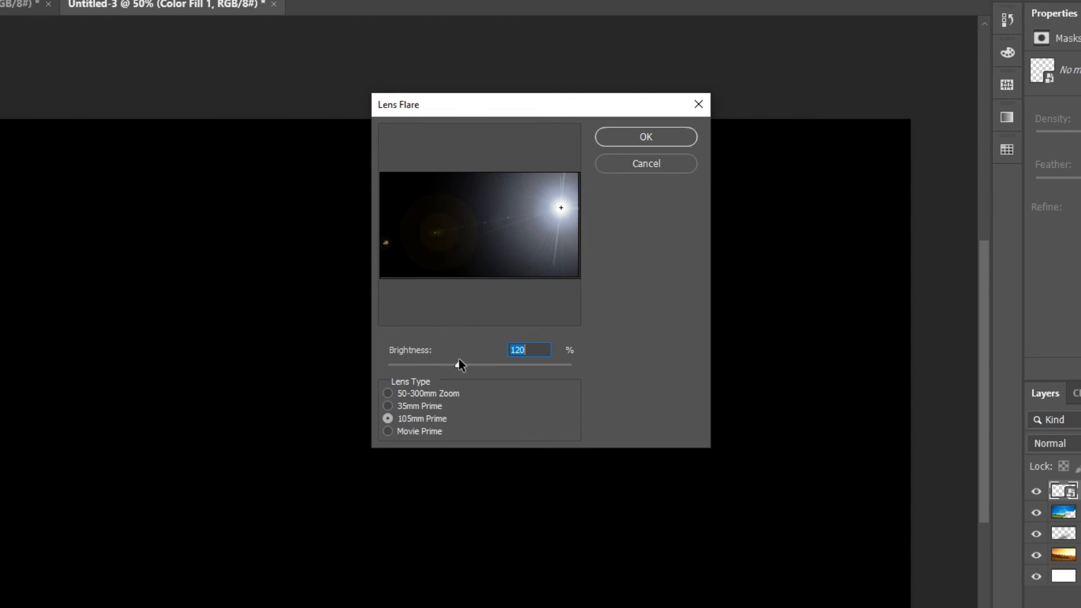
{"action": "left_click_drag", "start_coordinate": [562, 205], "coordinate": [568, 209]}
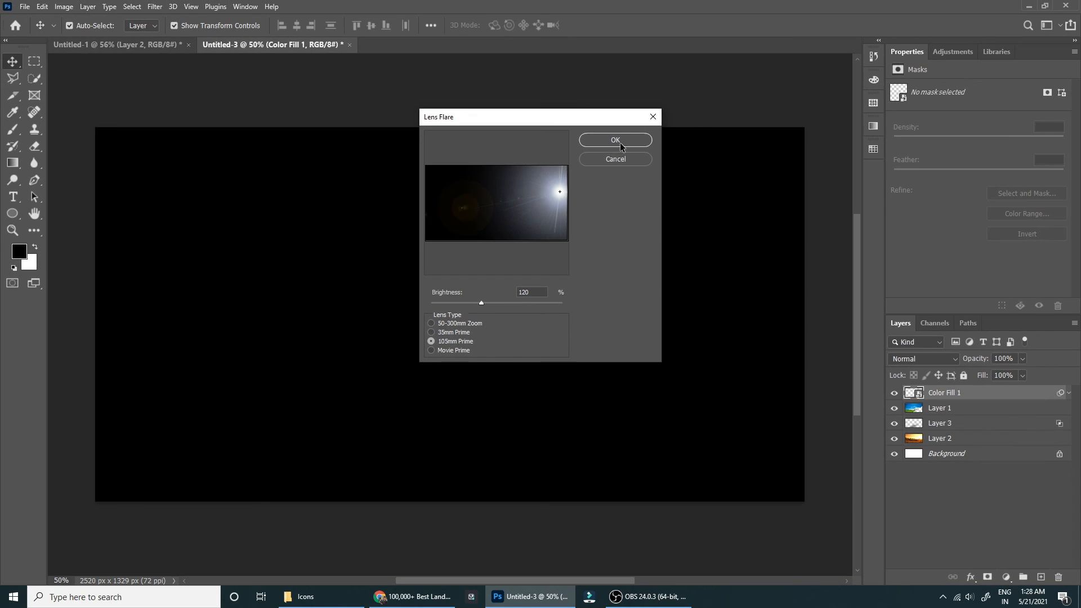
{"action": "left_click", "coordinate": [620, 143]}
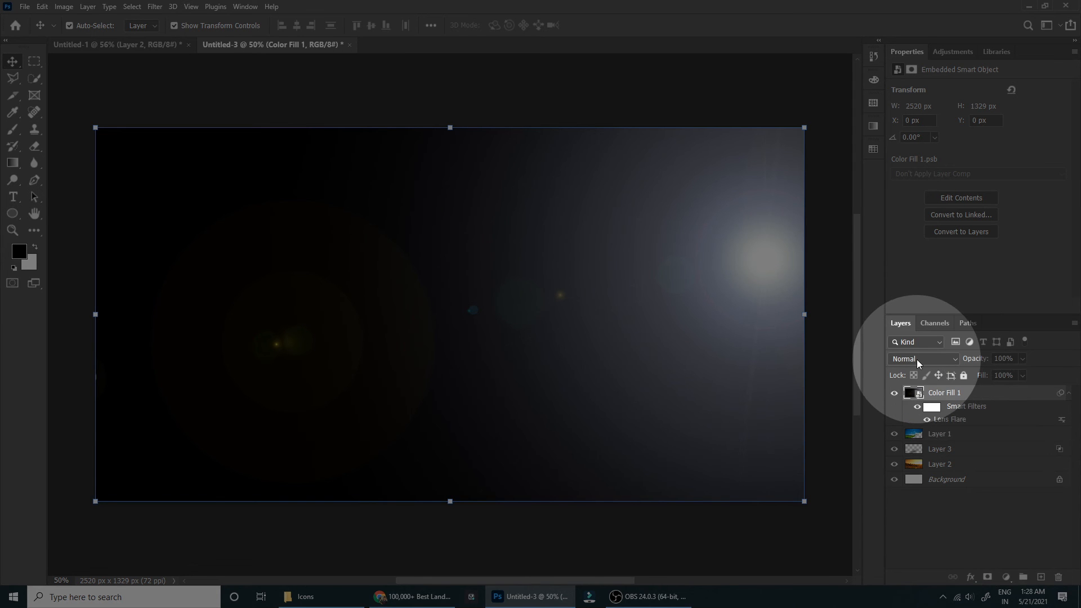
Set the lens flare layer's blend mode to Screen and enlarge it proportionally to 2606 × 1375 px.
{"action": "left_click", "coordinate": [918, 360]}
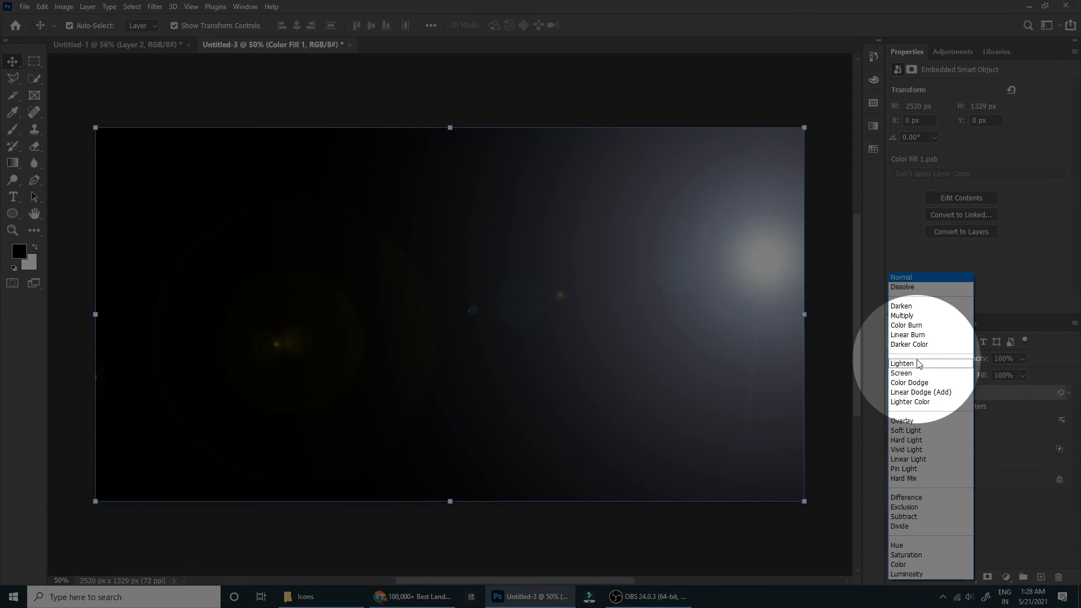
{"action": "left_click", "coordinate": [901, 373]}
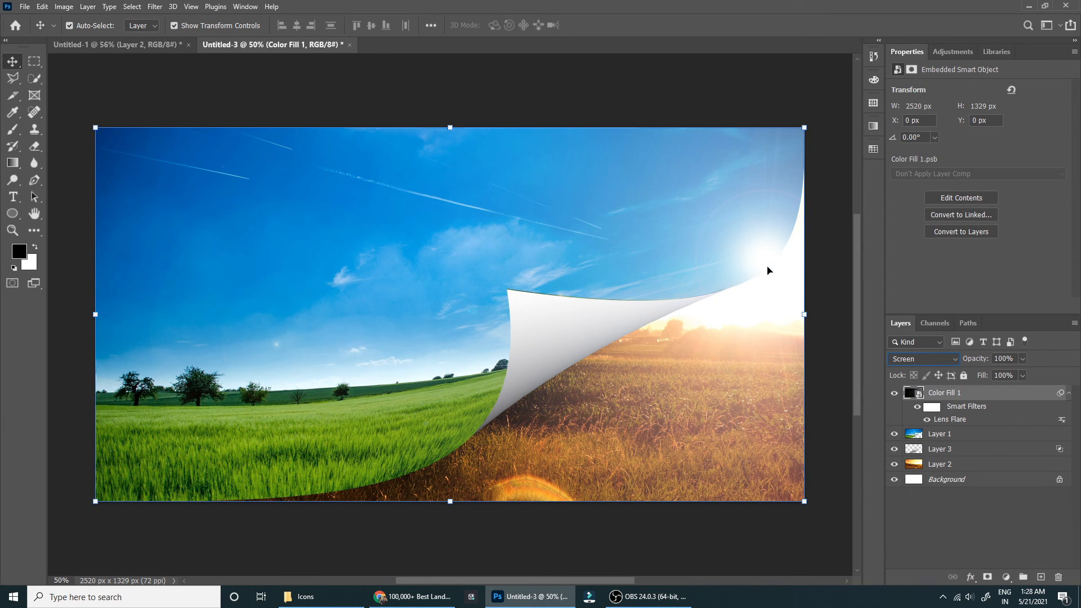
{"action": "left_click", "coordinate": [806, 314]}
{"action": "left_click_drag", "start_coordinate": [806, 314], "coordinate": [827, 307]}
{"action": "key", "text": "Return"}
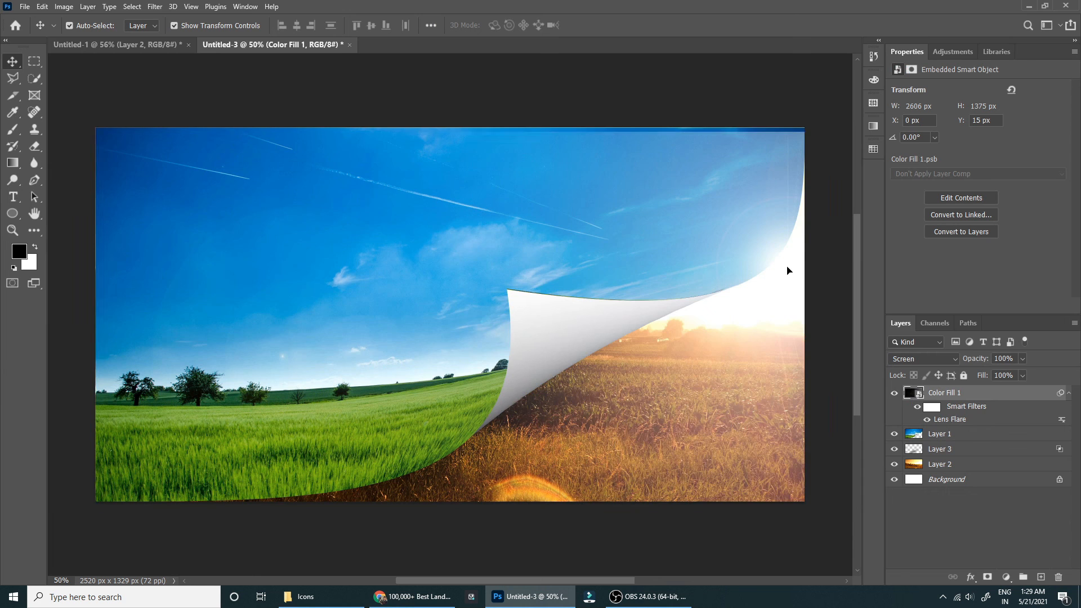
Shift the lens flare slightly down and left, and scale its layer to 107.17% by extending the upper edge.
{"action": "left_click_drag", "start_coordinate": [783, 271], "coordinate": [779, 279]}
{"action": "left_click_drag", "start_coordinate": [457, 138], "coordinate": [457, 124]}
{"action": "left_click_drag", "start_coordinate": [763, 205], "coordinate": [759, 209]}
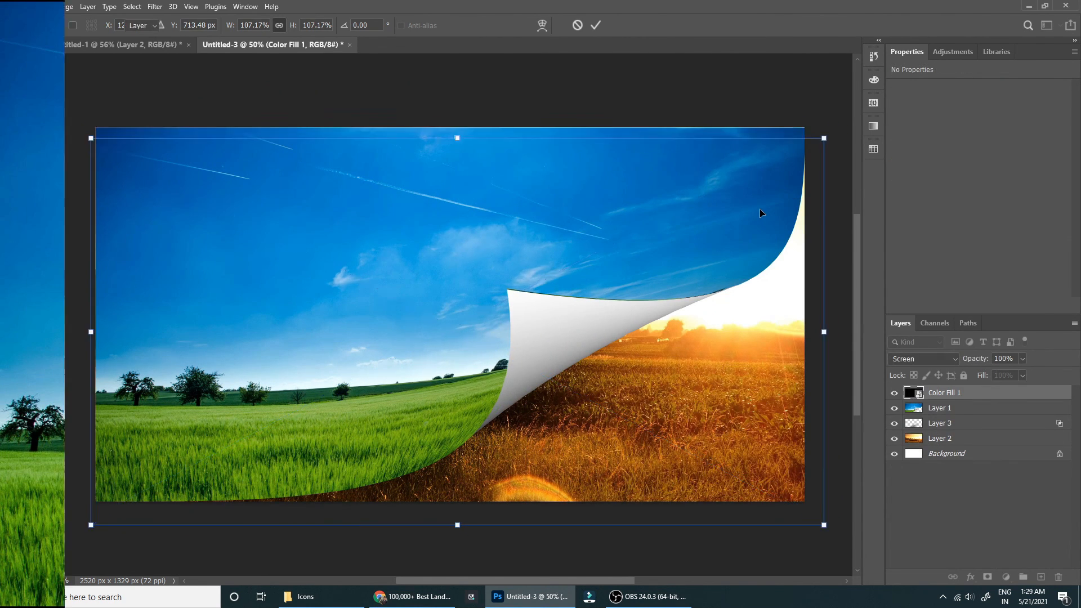